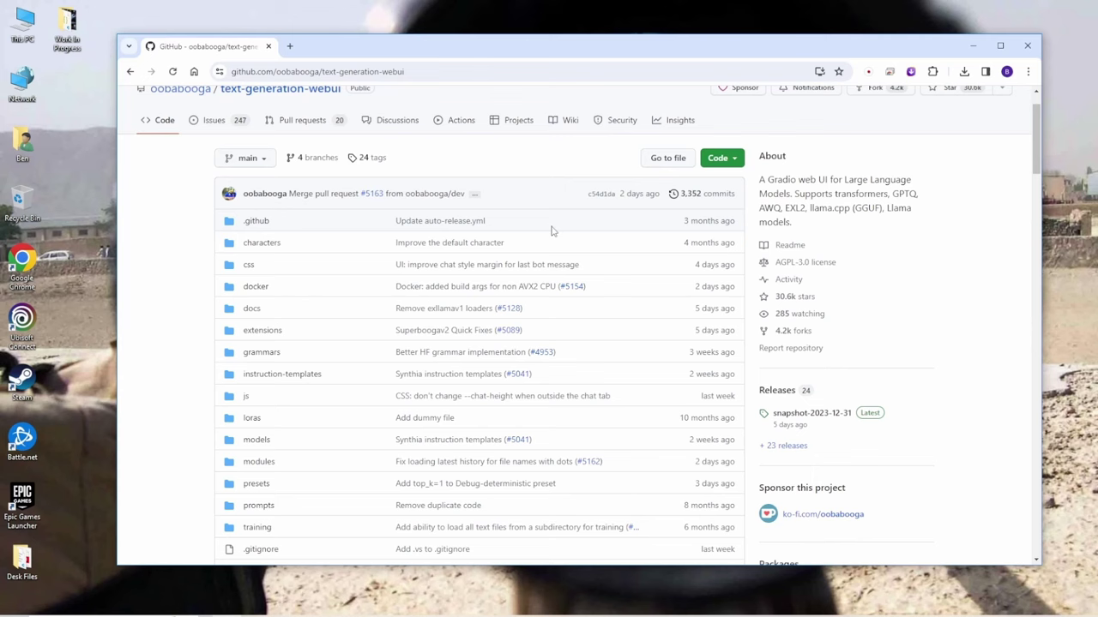
Step: Look through the text-generation-webui repository's README and view its chat-mode and default-mode interface screenshots
{"action": "scroll", "coordinate": [549, 229], "scroll_direction": "up", "scroll_amount": 1}
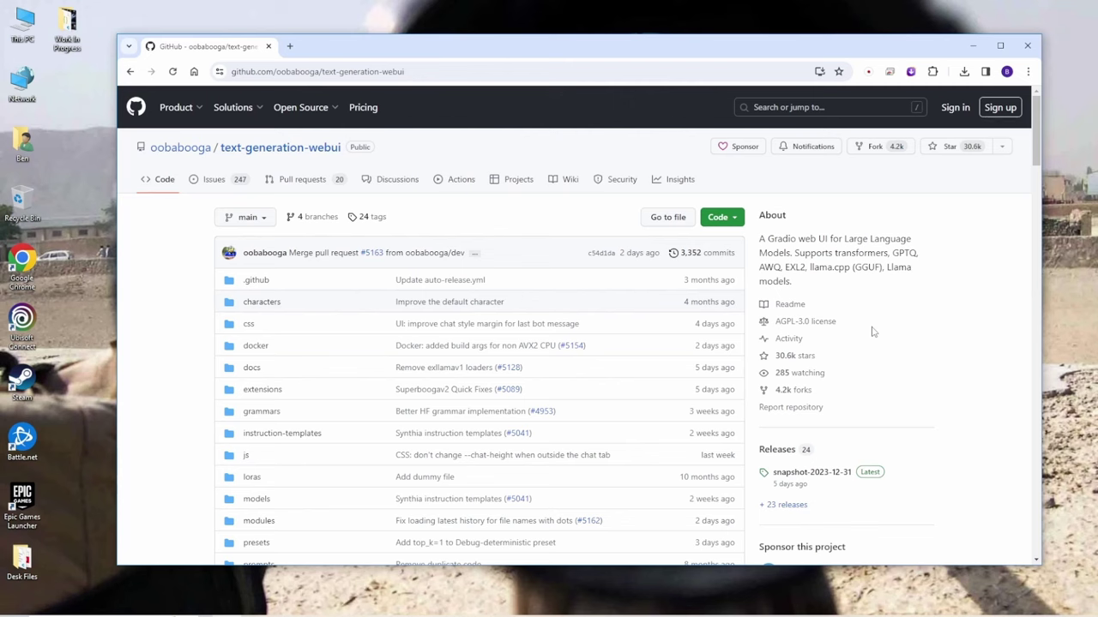
{"action": "scroll", "coordinate": [872, 334], "scroll_direction": "down", "scroll_amount": 9}
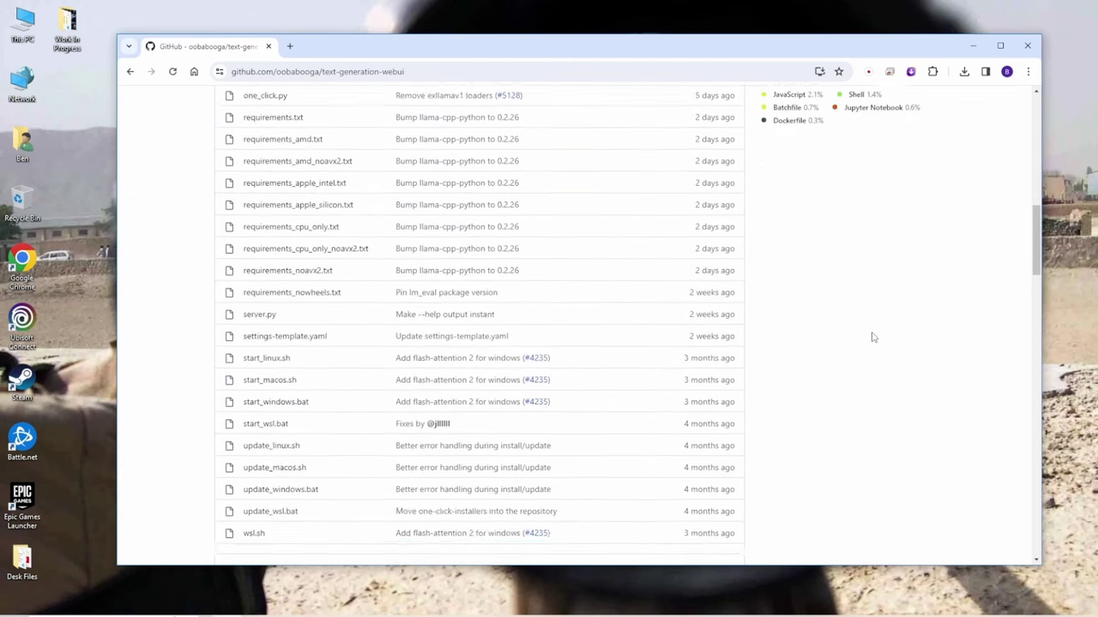
{"action": "scroll", "coordinate": [872, 337], "scroll_direction": "down", "scroll_amount": 5}
{"action": "scroll", "coordinate": [429, 329], "scroll_direction": "down", "scroll_amount": 2}
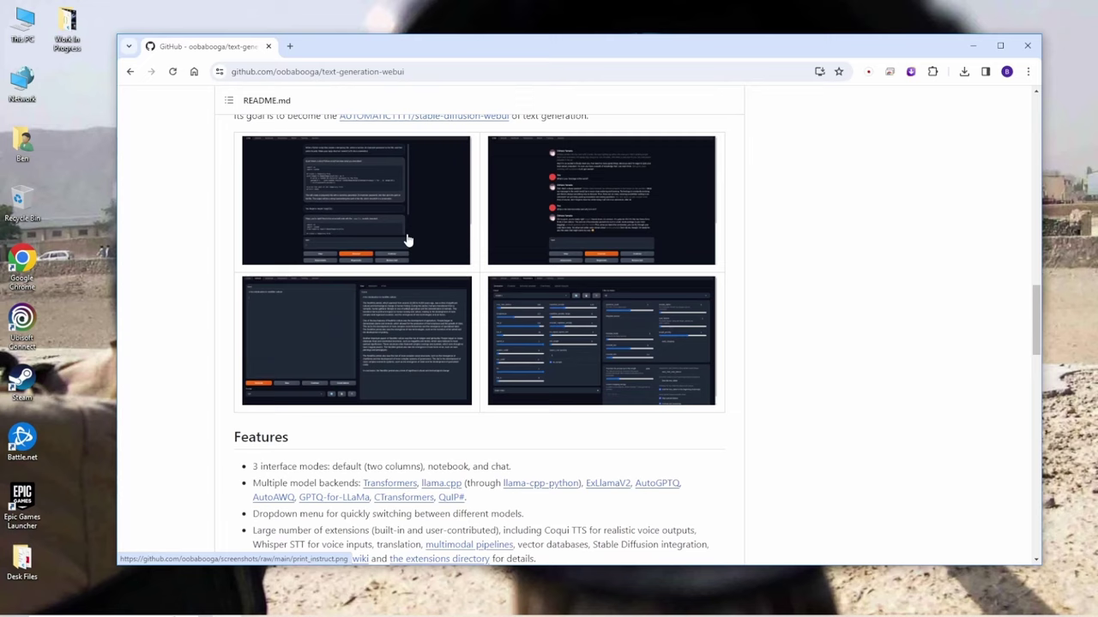
{"action": "scroll", "coordinate": [386, 225], "scroll_direction": "up", "scroll_amount": 1}
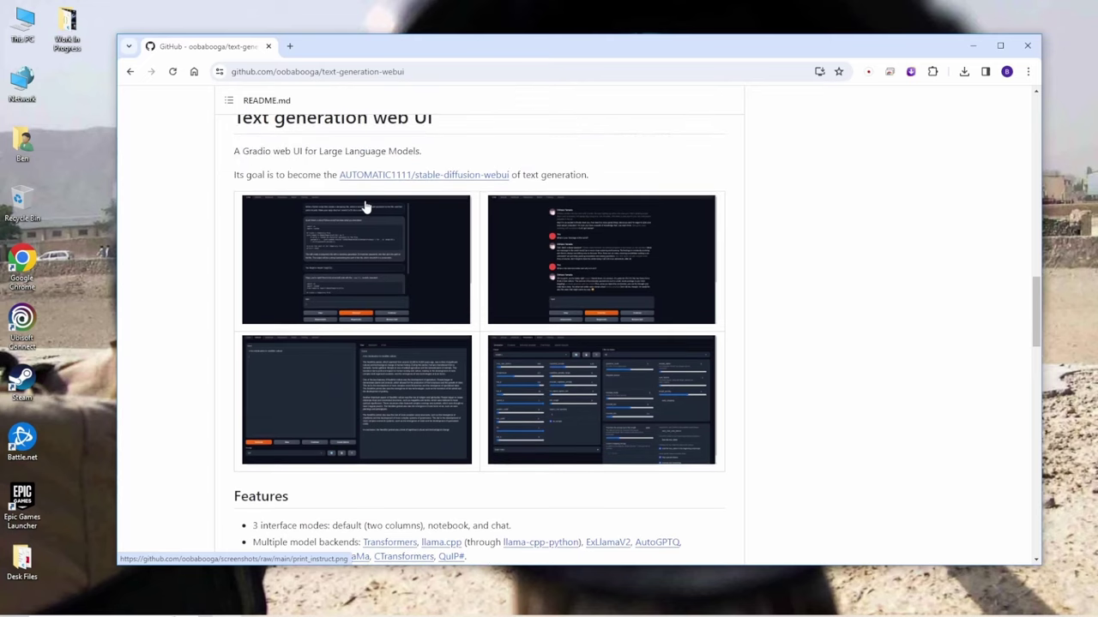
{"action": "left_click", "coordinate": [383, 280]}
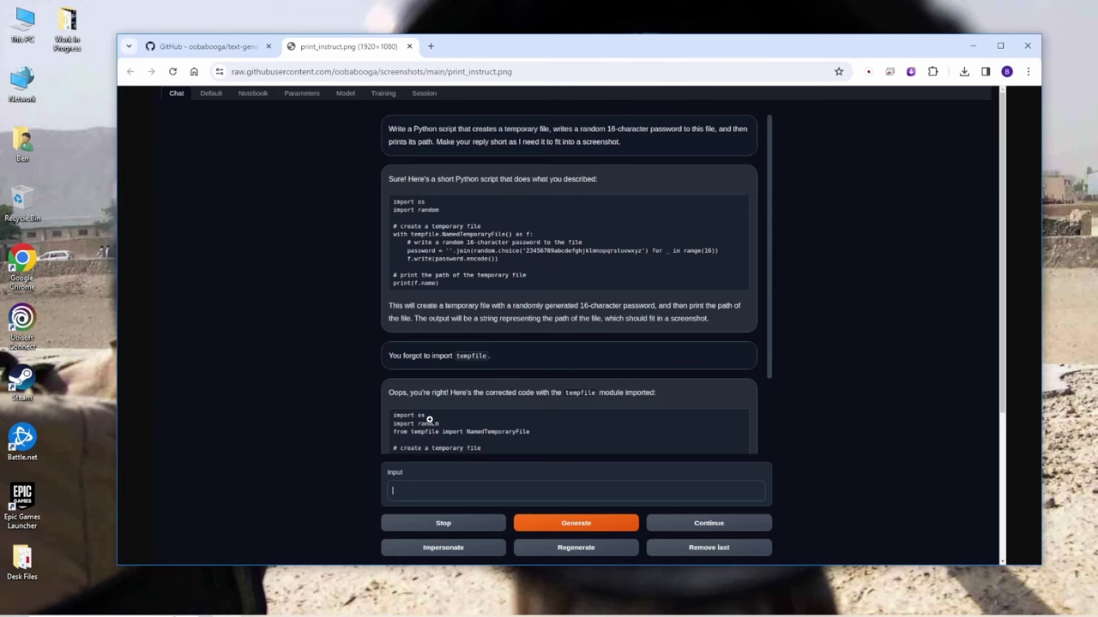
{"action": "left_click", "coordinate": [541, 431]}
{"action": "left_click", "coordinate": [558, 431]}
{"action": "left_click", "coordinate": [409, 46]}
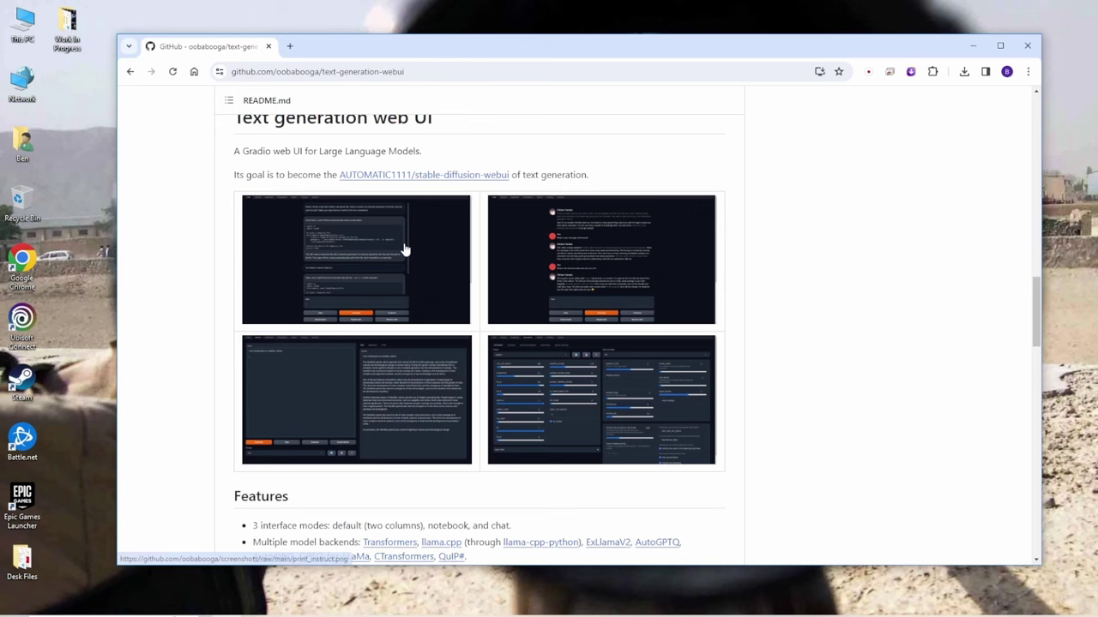
{"action": "left_click", "coordinate": [361, 409]}
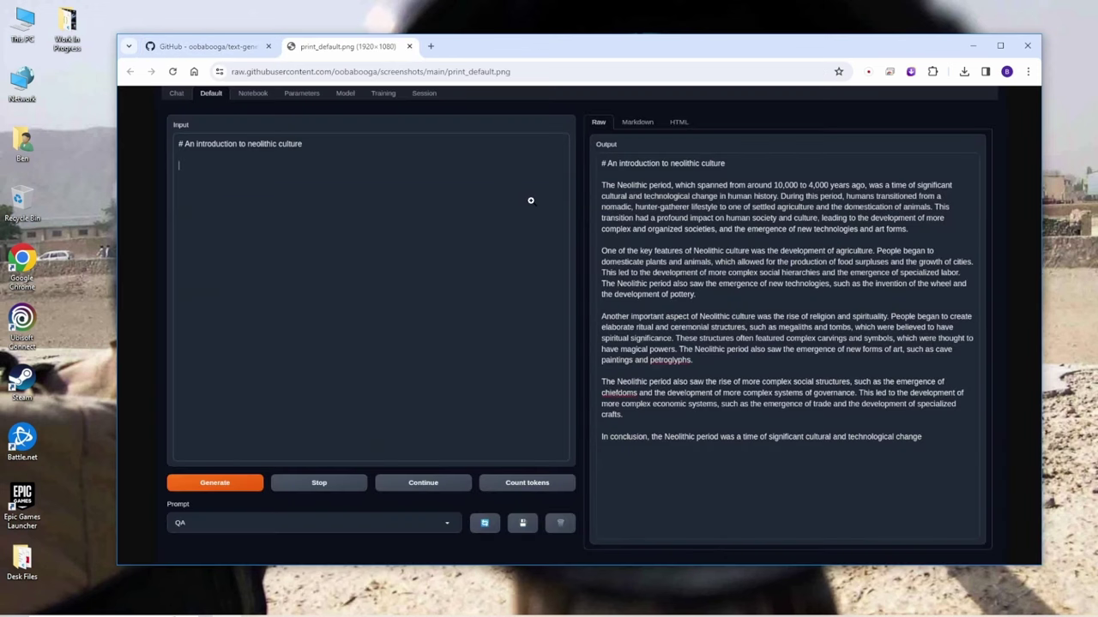
{"action": "key", "text": "ctrl+w"}
Step: Save the repository archive linked under How to install as text-generation-webui-main.zip in C:\TextGen
{"action": "scroll", "coordinate": [506, 377], "scroll_direction": "down", "scroll_amount": 3}
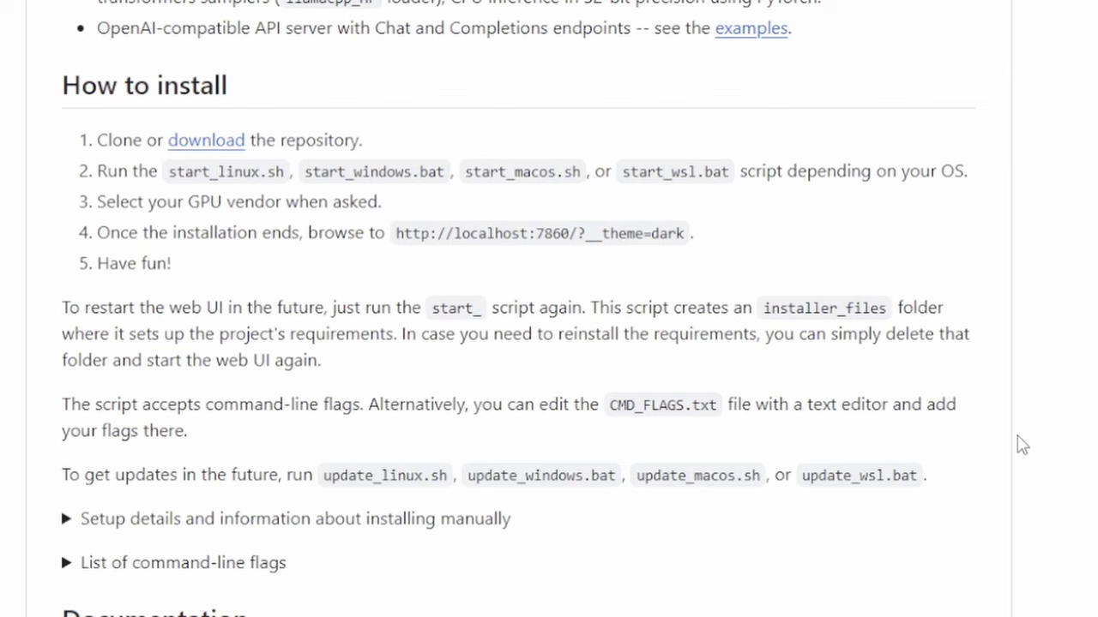
{"action": "right_click", "coordinate": [228, 147]}
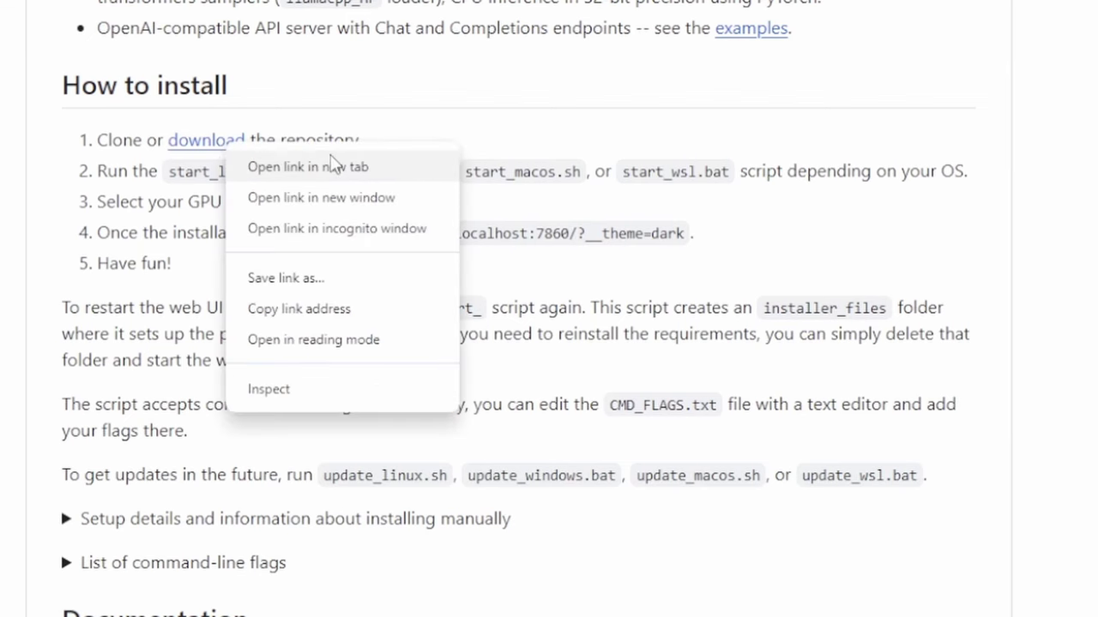
{"action": "left_click", "coordinate": [285, 277]}
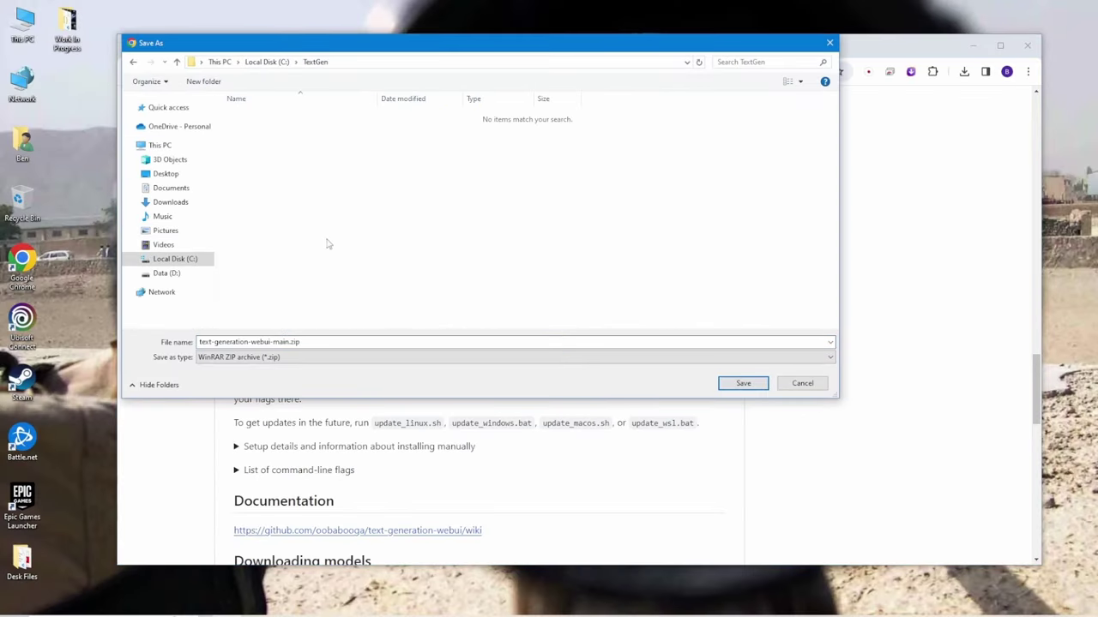
{"action": "left_click", "coordinate": [725, 385]}
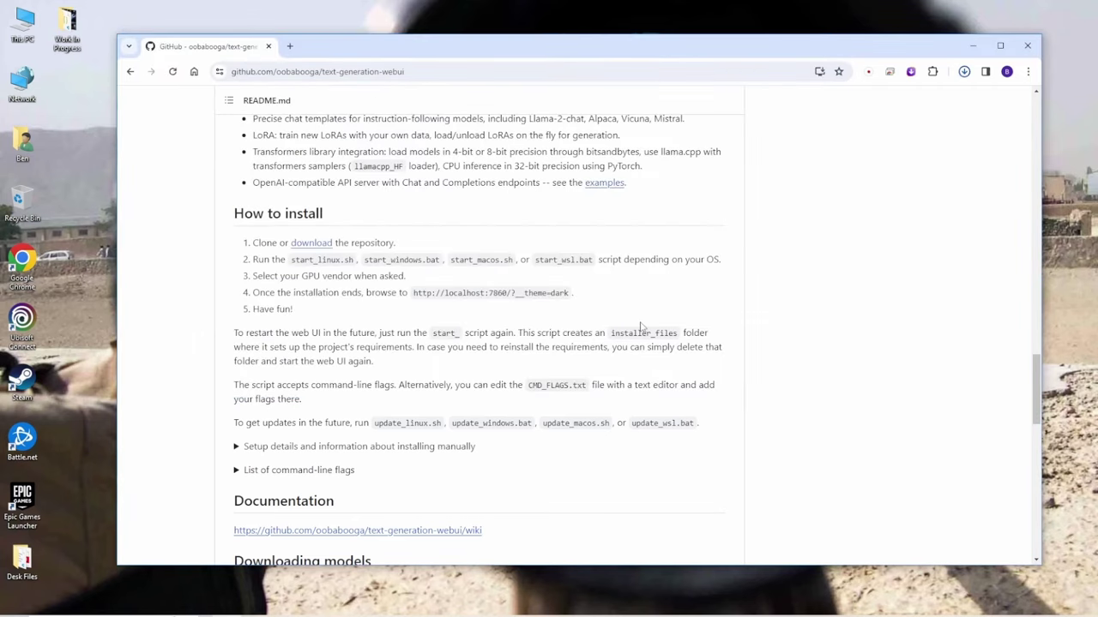
Step: Show the downloaded text-generation-webui-main.zip in its folder and extract its files there
{"action": "double_click", "coordinate": [697, 47]}
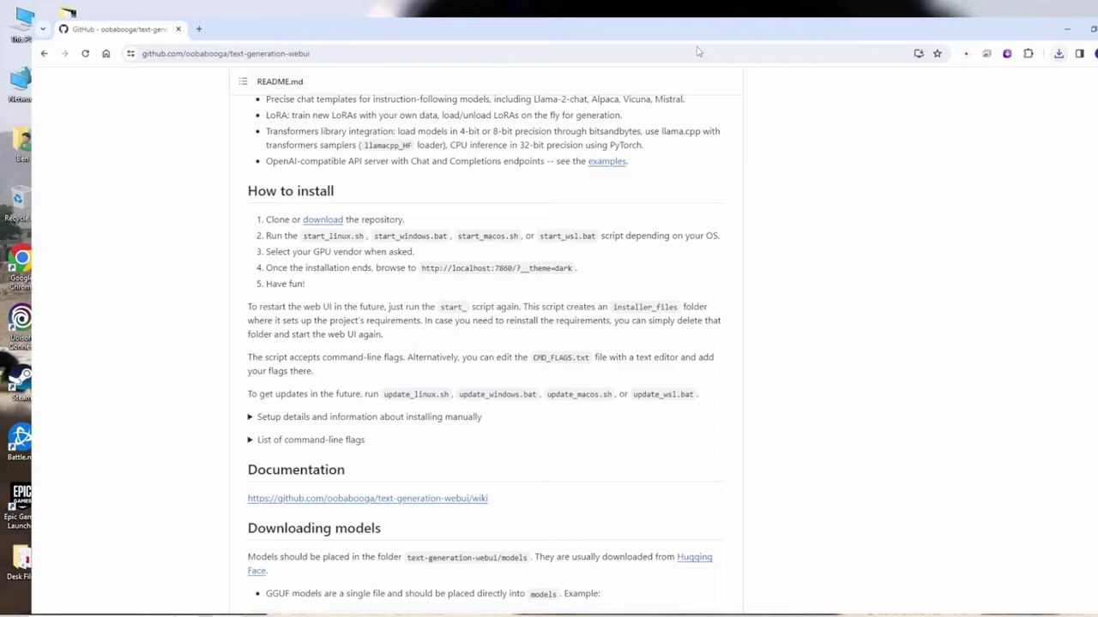
{"action": "left_click", "coordinate": [1059, 38]}
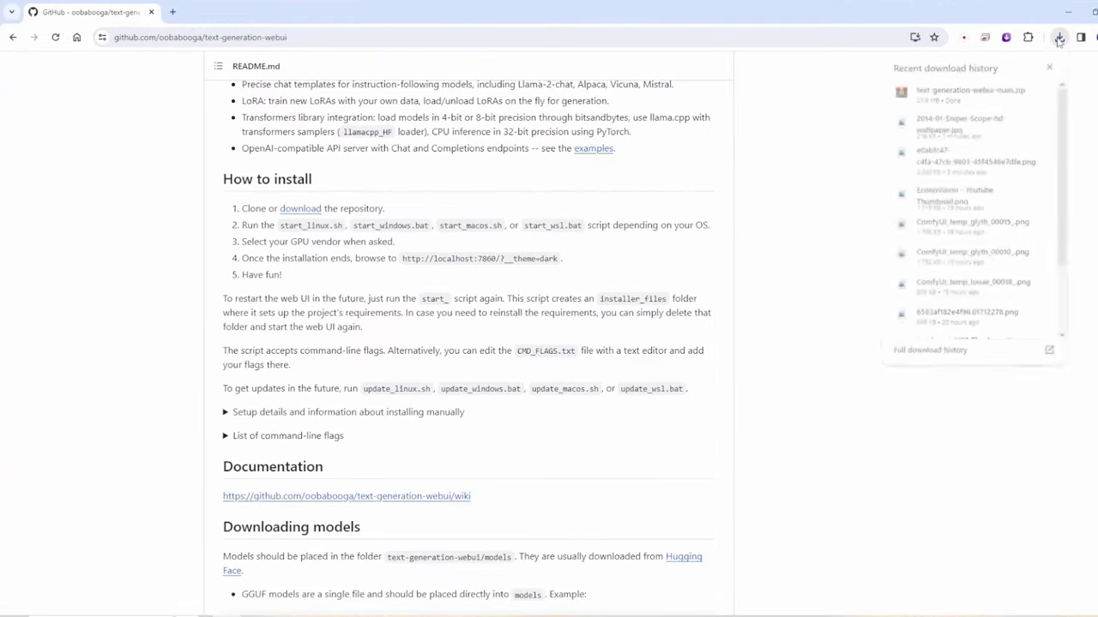
{"action": "left_click", "coordinate": [1016, 90]}
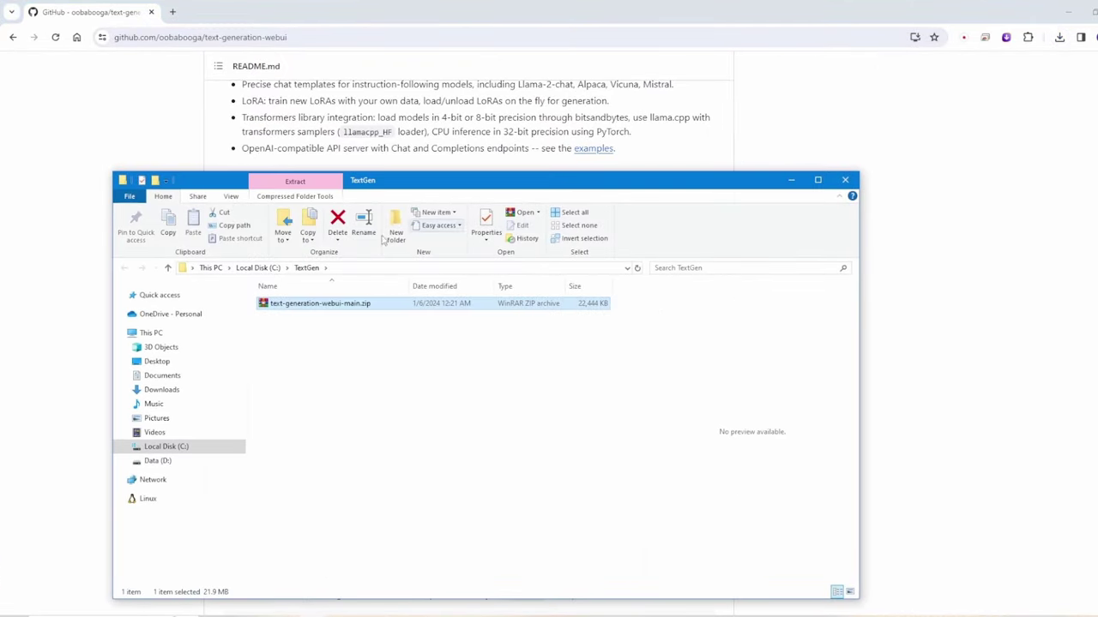
{"action": "right_click", "coordinate": [327, 305]}
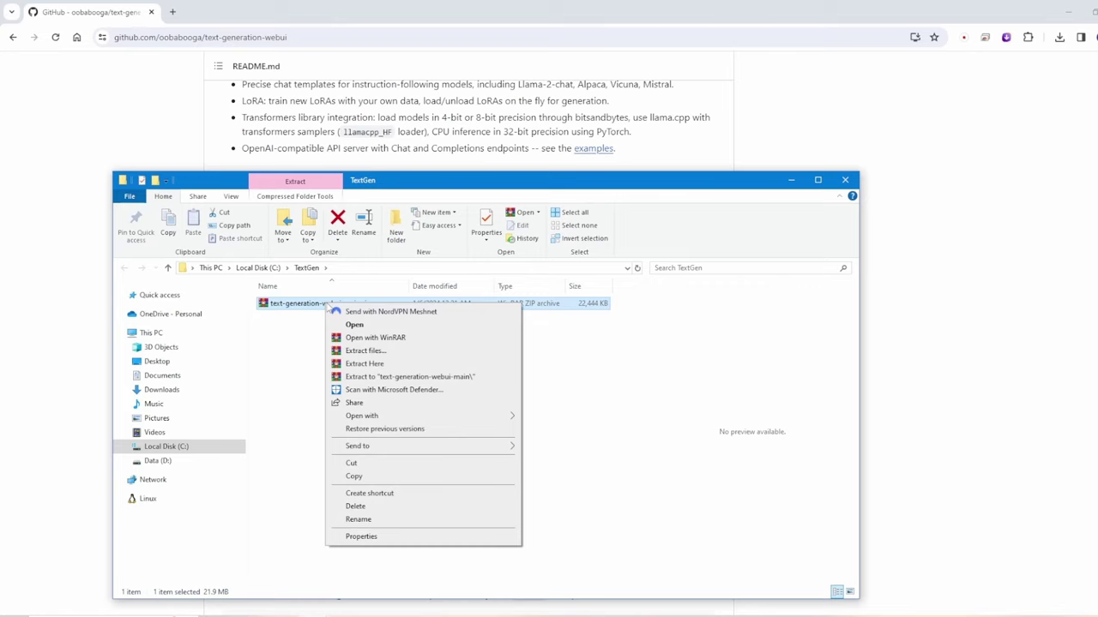
{"action": "left_click", "coordinate": [385, 354]}
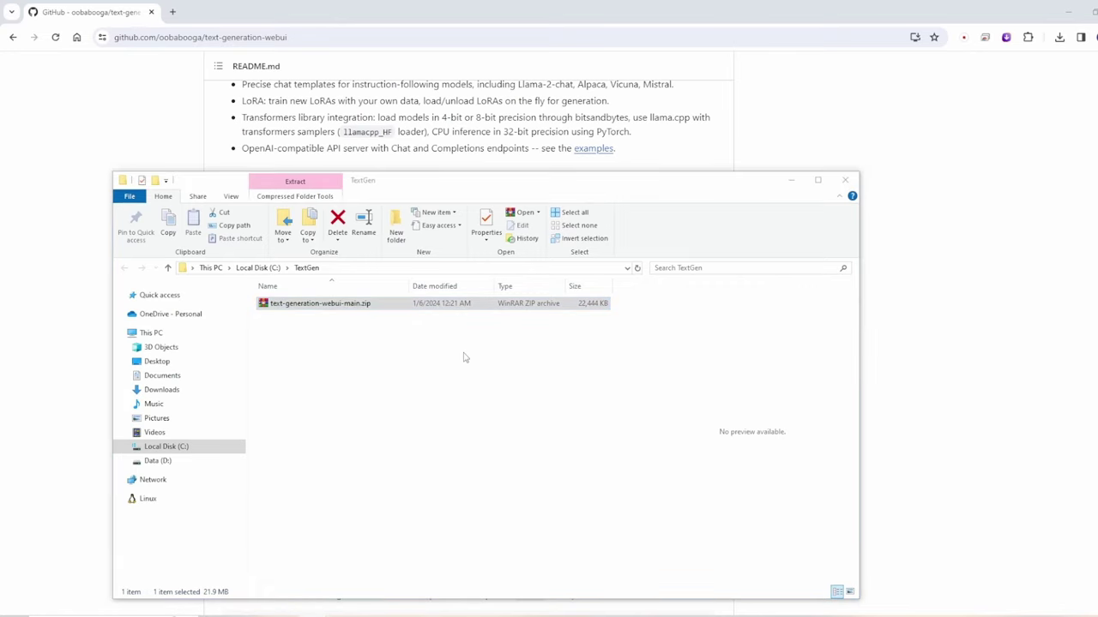
{"action": "left_click", "coordinate": [605, 448]}
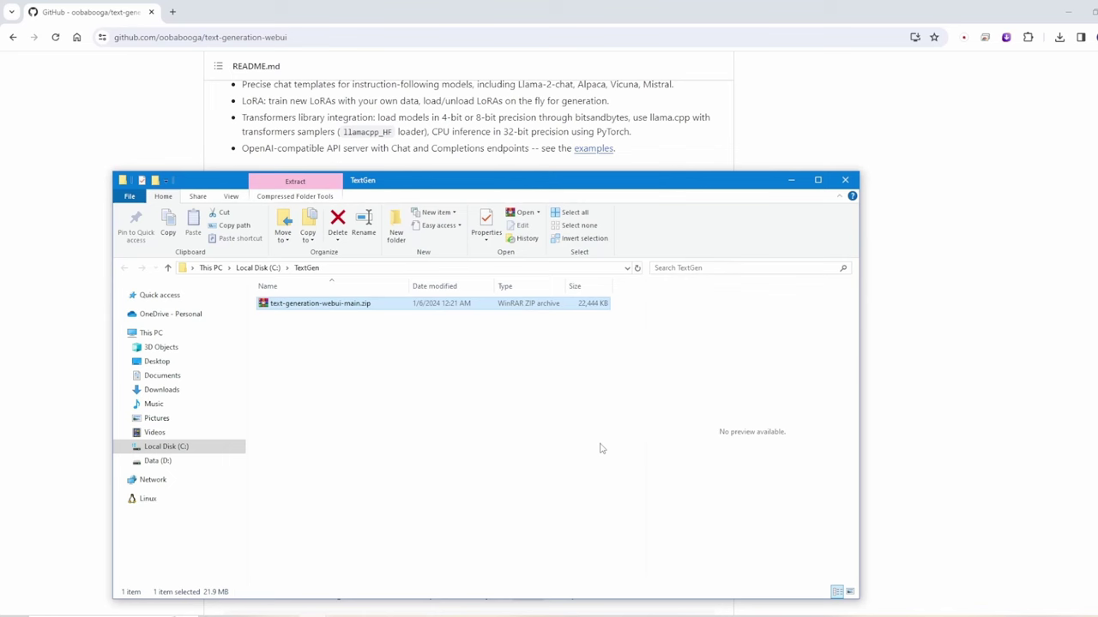
Step: Open the extracted text-generation-webui-main folder and select start_windows.bat
{"action": "double_click", "coordinate": [314, 303]}
{"action": "scroll", "coordinate": [335, 437], "scroll_direction": "down", "scroll_amount": 4}
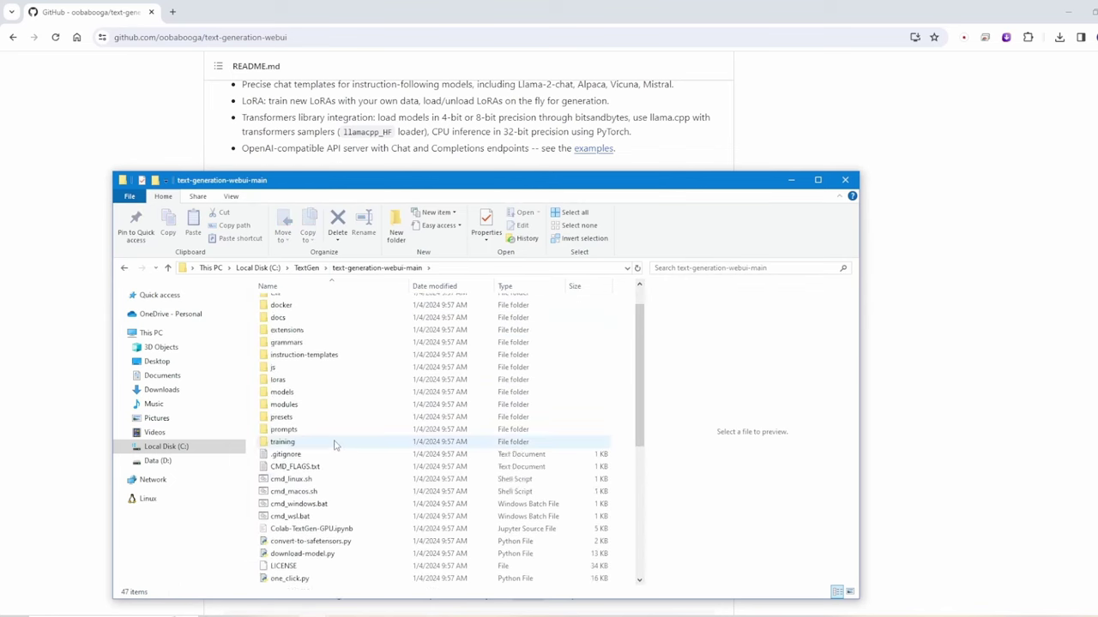
{"action": "scroll", "coordinate": [337, 444], "scroll_direction": "down", "scroll_amount": 2}
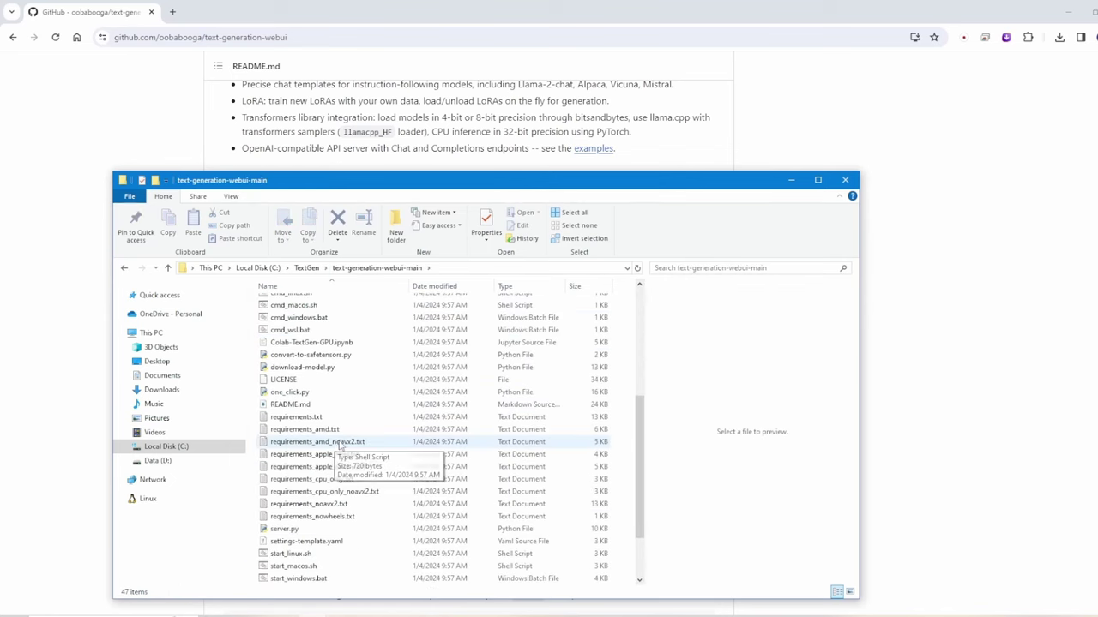
{"action": "scroll", "coordinate": [343, 455], "scroll_direction": "down", "scroll_amount": 3}
{"action": "left_click", "coordinate": [350, 505]}
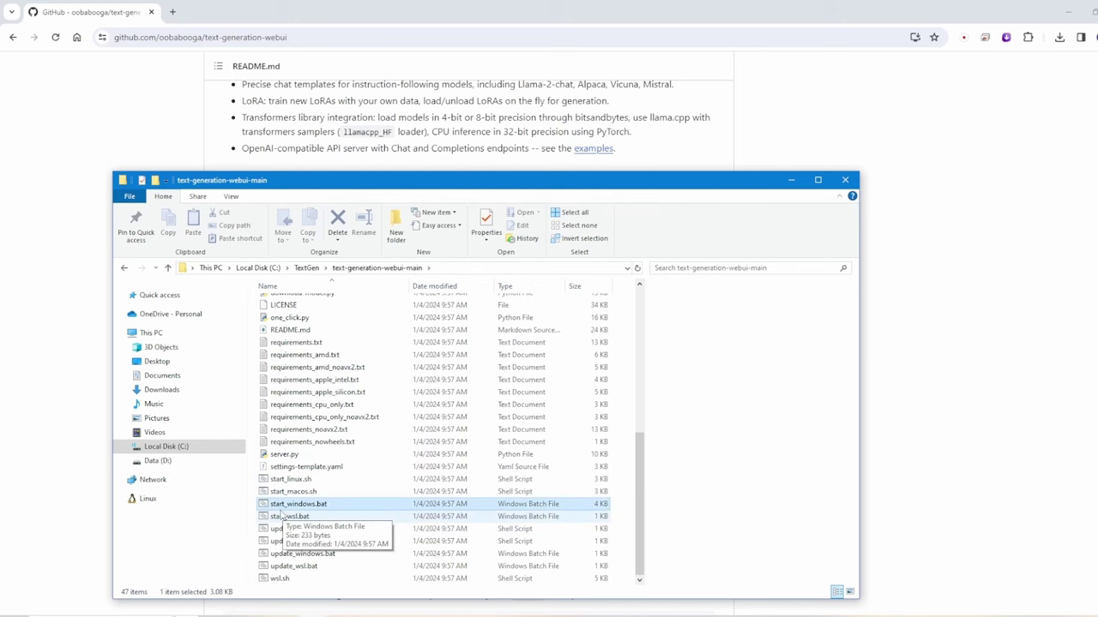
Step: Check the README's installation steps on GPU vendor selection and the local web address
{"action": "left_click", "coordinate": [701, 152]}
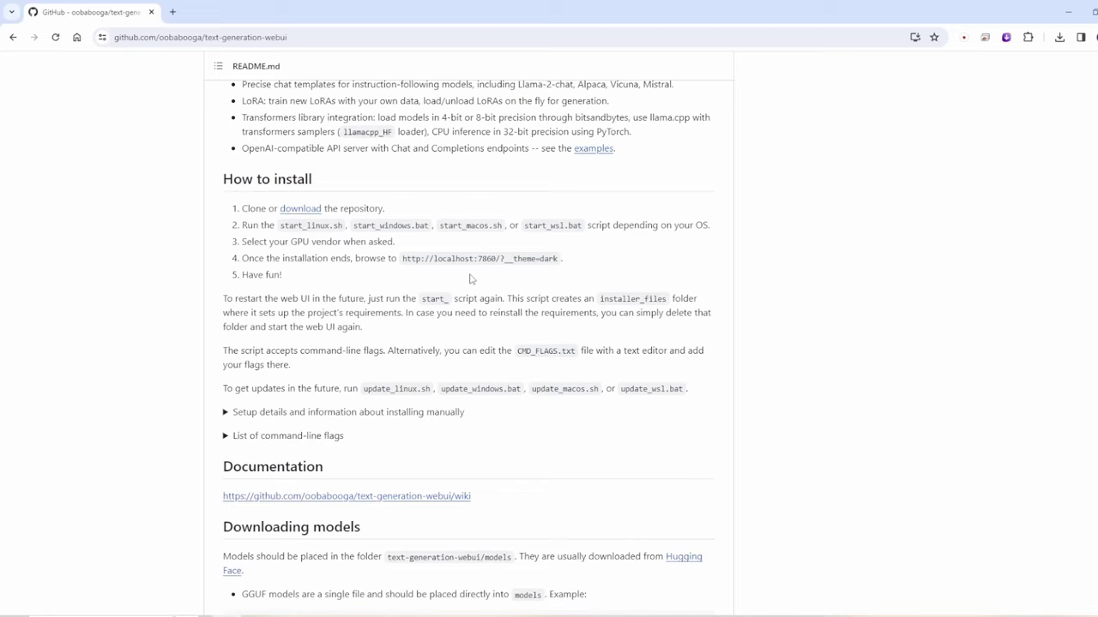
{"action": "left_click_drag", "start_coordinate": [283, 246], "coordinate": [386, 244]}
{"action": "left_click", "coordinate": [384, 259]}
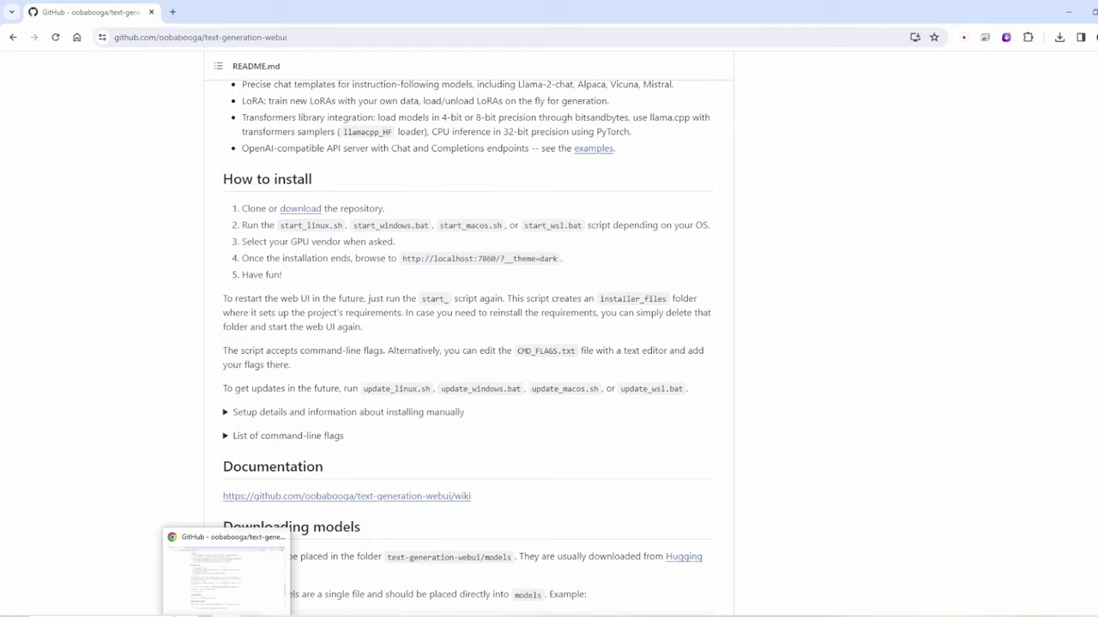
Step: Return to the text-generation-webui-main folder and run start_windows.bat to start the installation
{"action": "mouse_move", "coordinate": [348, 608]}
{"action": "left_click", "coordinate": [360, 574]}
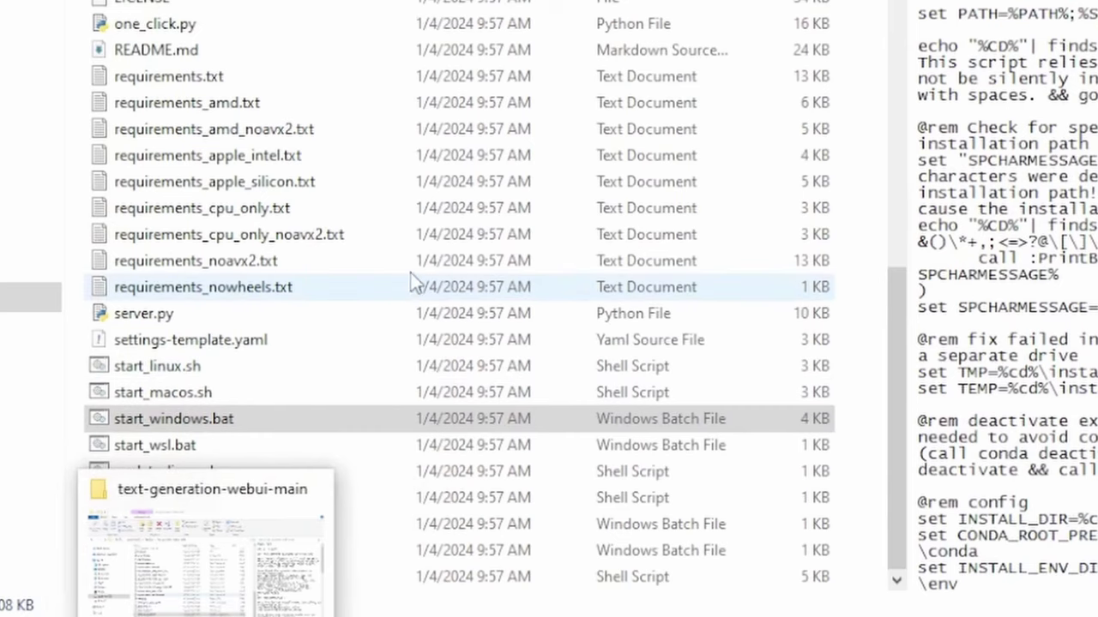
{"action": "left_click", "coordinate": [184, 421]}
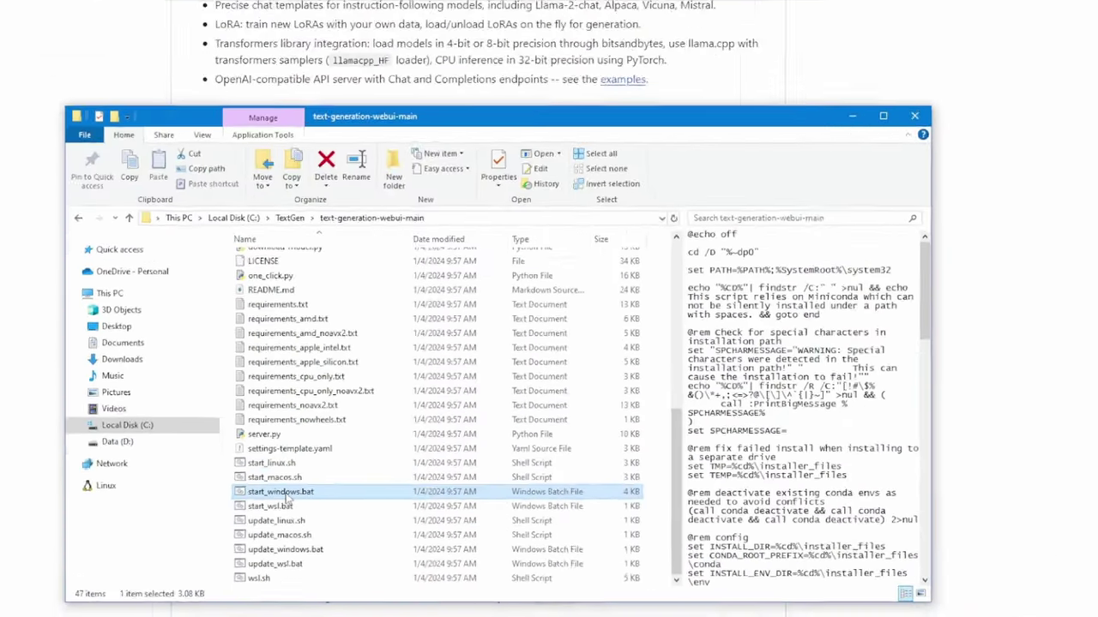
{"action": "double_click", "coordinate": [283, 492]}
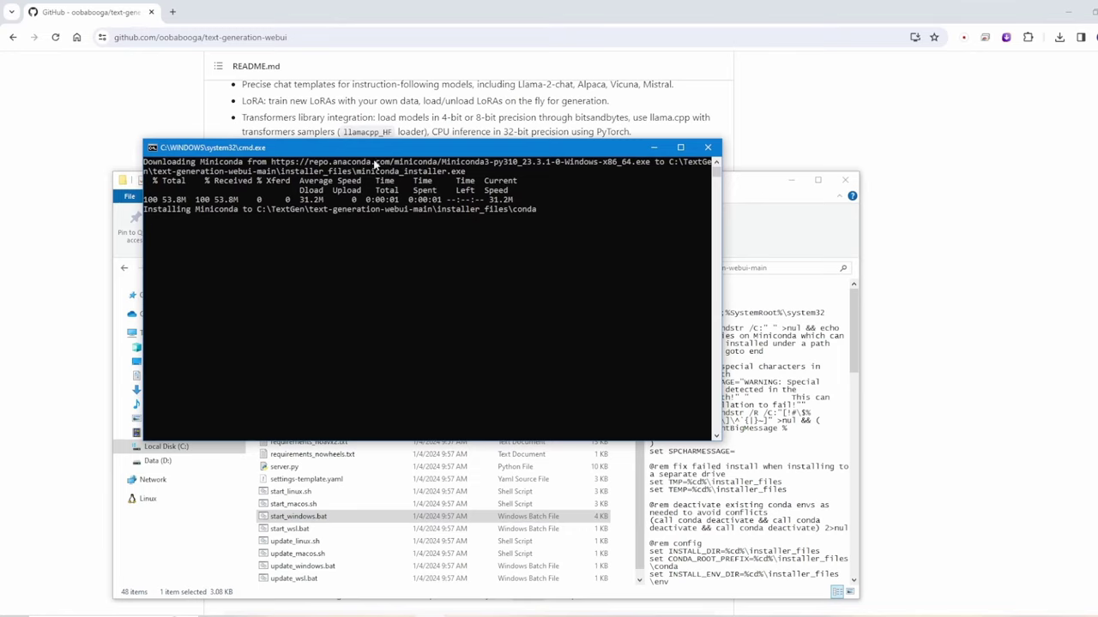
Step: Answer the installer's questions with A for an NVIDIA GPU and N to decline CUDA 11.8
{"action": "left_click_drag", "start_coordinate": [378, 150], "coordinate": [334, 156]}
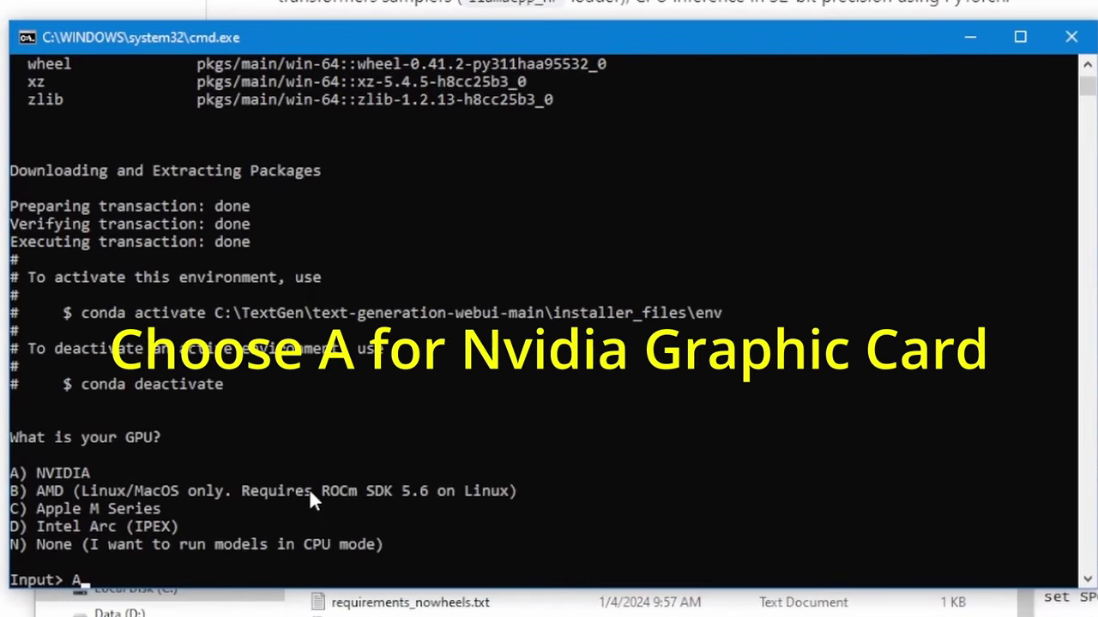
{"action": "key", "text": "Return"}
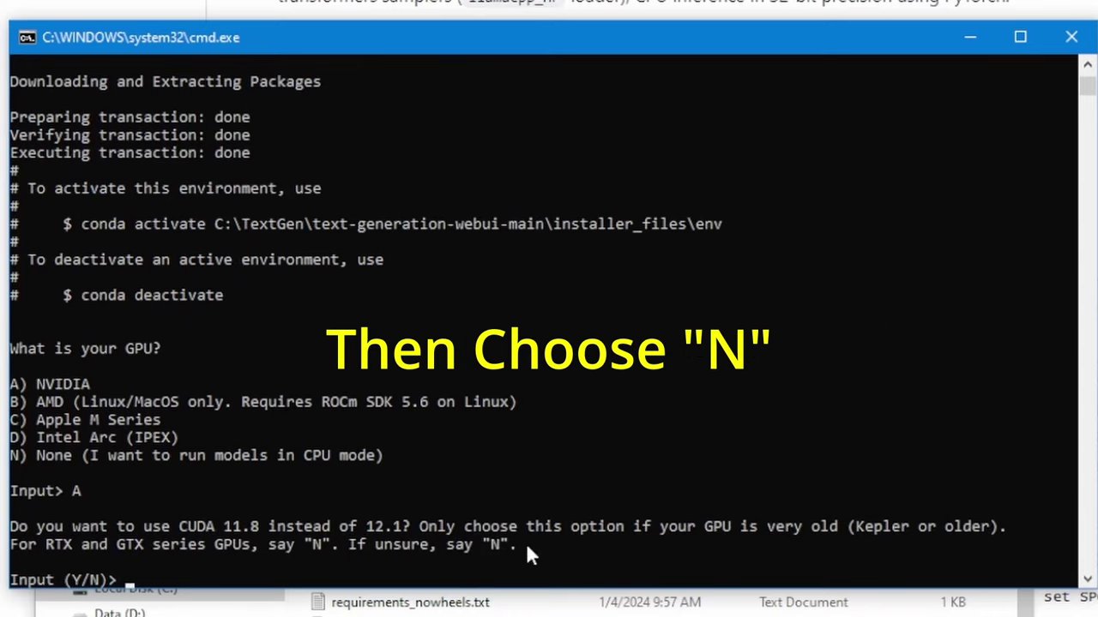
{"action": "type", "text": "N"}
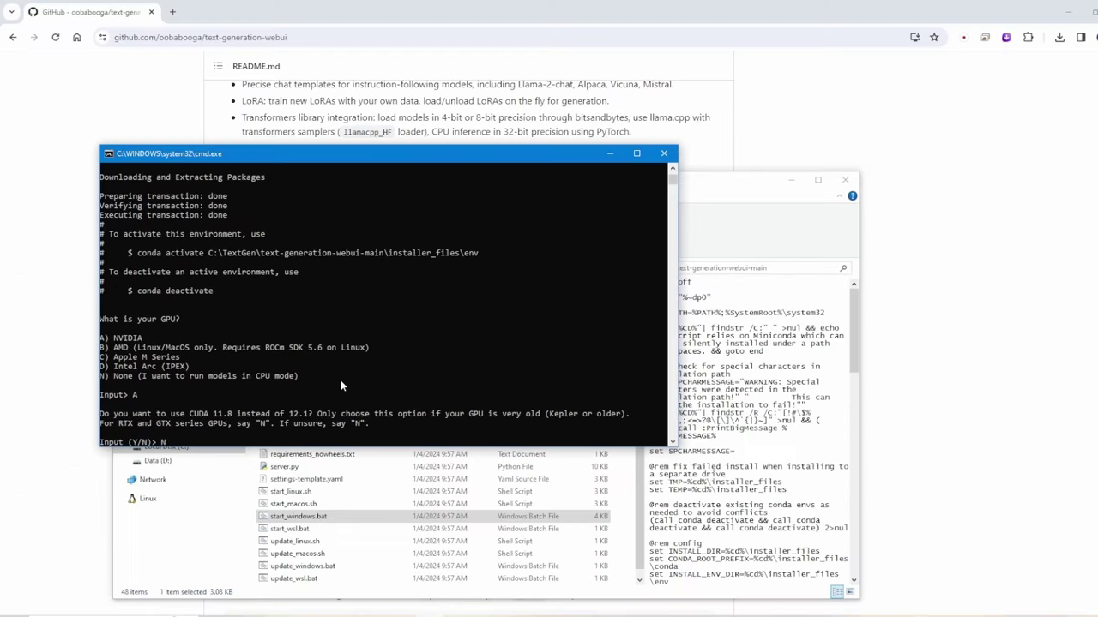
{"action": "key", "text": "Return"}
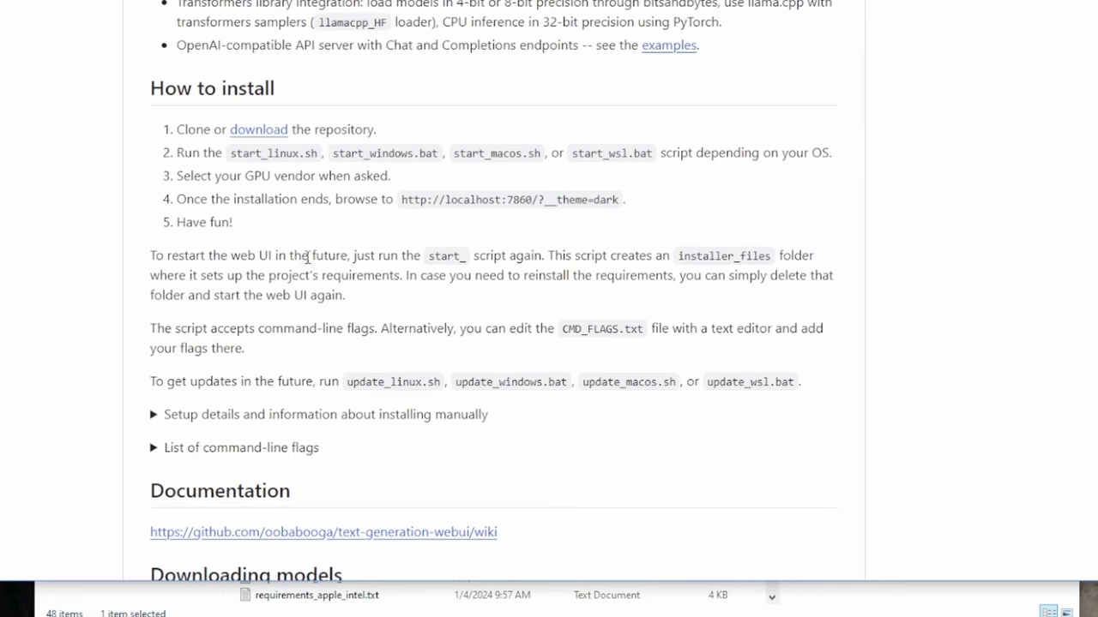
Step: Locate the update_windows.bat script in the text-generation-webui-main folder, then go back to the README
{"action": "key", "text": "alt+Tab"}
{"action": "scroll", "coordinate": [400, 420], "scroll_direction": "down", "scroll_amount": 5}
{"action": "left_click", "coordinate": [401, 421]}
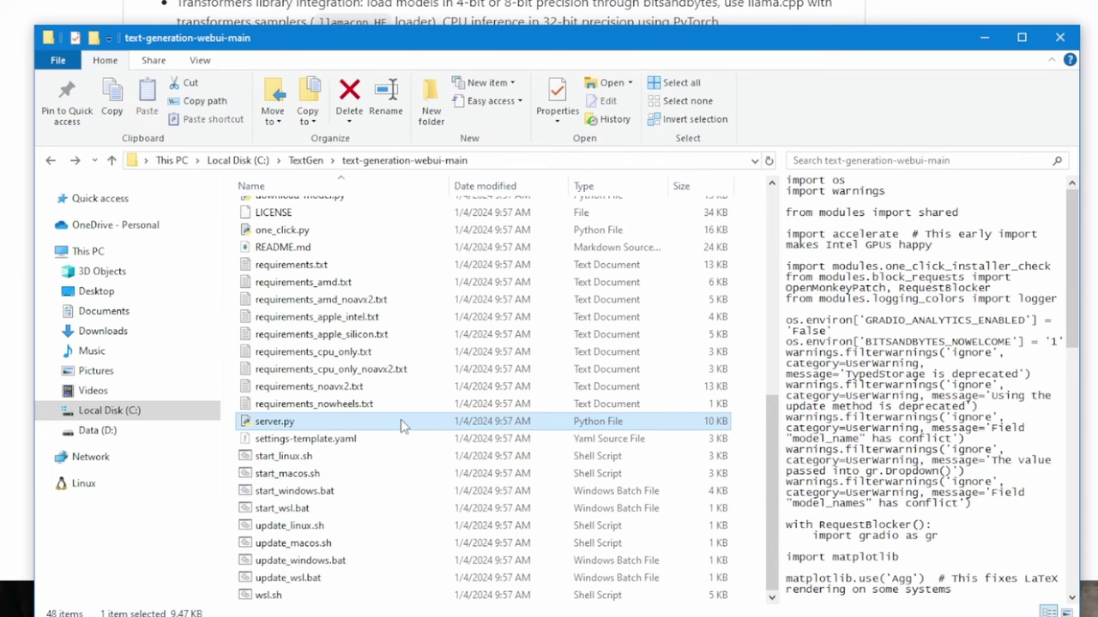
{"action": "left_click", "coordinate": [360, 509]}
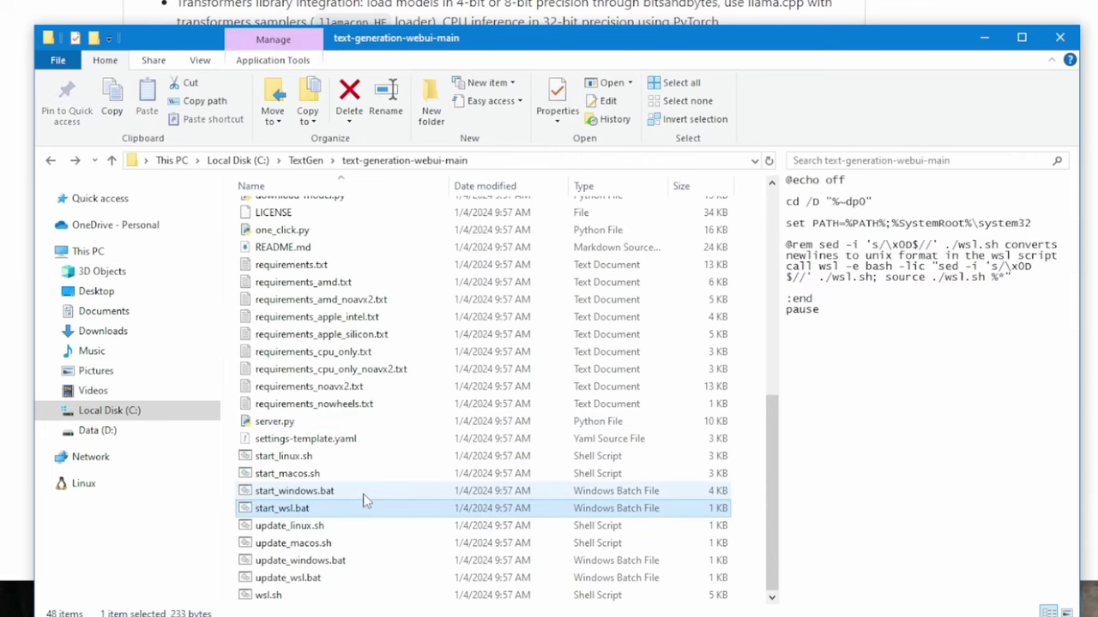
{"action": "key", "text": "Down"}
{"action": "key", "text": "Down"}
{"action": "key", "text": "Down"}
{"action": "key", "text": "alt+Tab"}
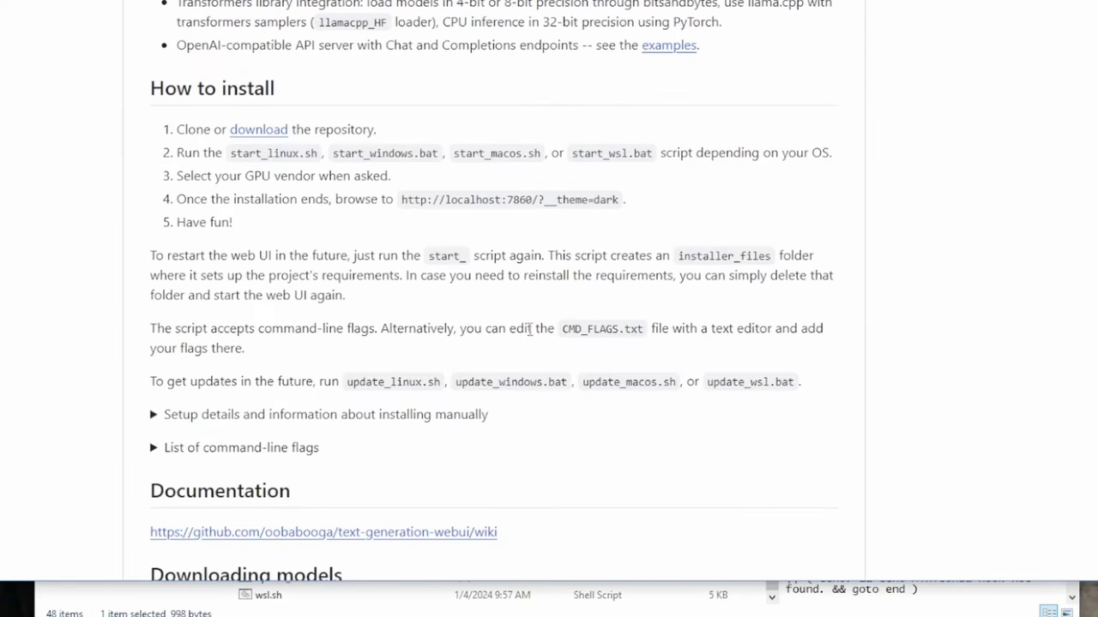
Step: From the README's Downloading models section, go to Hugging Face's text-generation models and open TheBloke/Wizard-Vicuna-7B-Uncensored-GPTQ
{"action": "scroll", "coordinate": [528, 323], "scroll_direction": "down", "scroll_amount": 5}
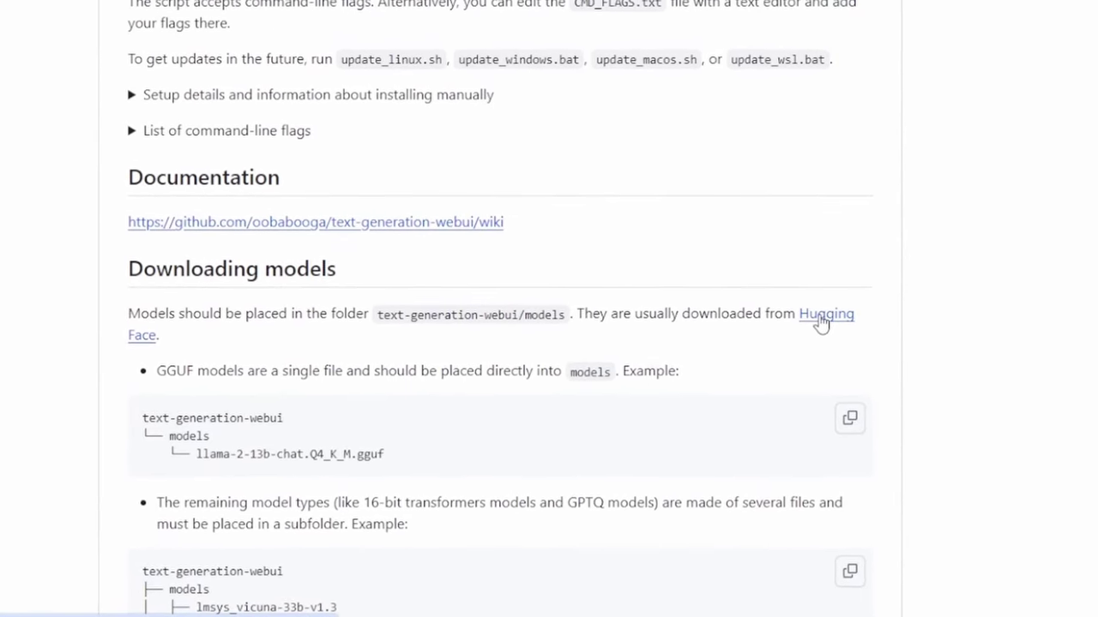
{"action": "scroll", "coordinate": [575, 438], "scroll_direction": "down", "scroll_amount": 5}
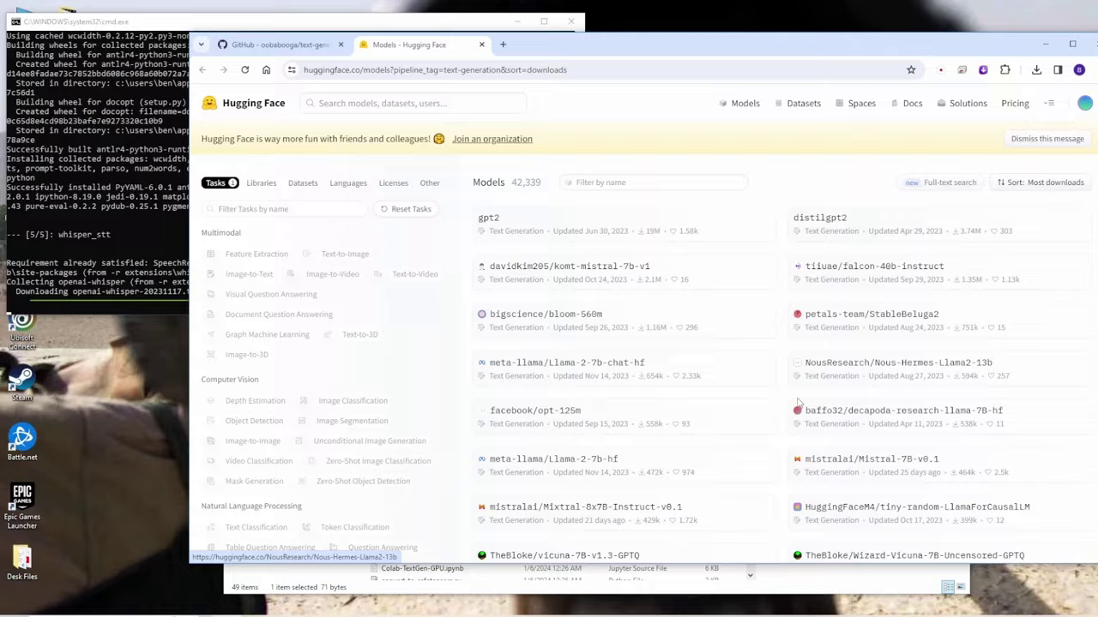
{"action": "scroll", "coordinate": [797, 403], "scroll_direction": "down", "scroll_amount": 2}
{"action": "left_click", "coordinate": [823, 438]}
{"action": "scroll", "coordinate": [436, 495], "scroll_direction": "down", "scroll_amount": 4}
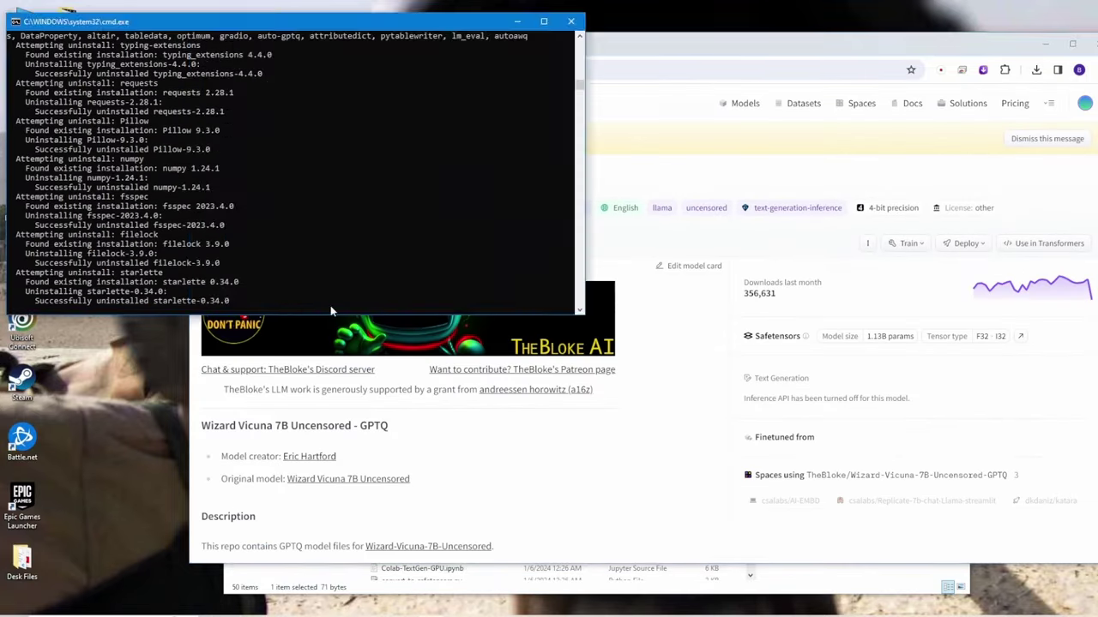
Step: Go back from the Wizard-Vicuna model page to the Hugging Face models list and browse it
{"action": "left_click", "coordinate": [600, 294]}
{"action": "key", "text": "alt+Left"}
{"action": "scroll", "coordinate": [443, 395], "scroll_direction": "down", "scroll_amount": 5}
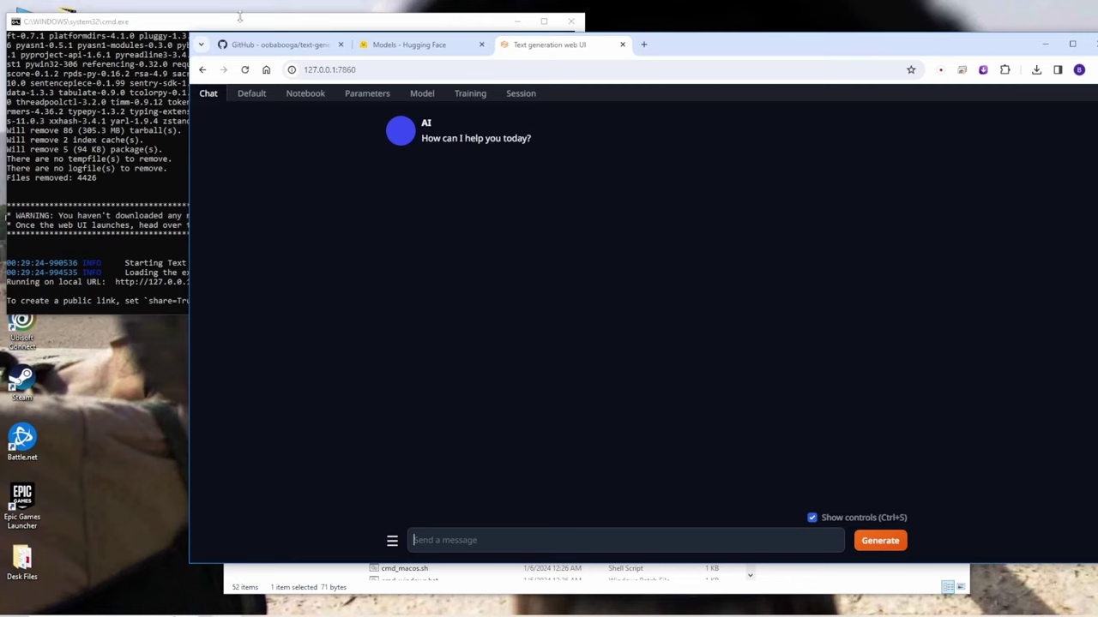
Step: Look through the web UI's Default, Chat and Notebook modes
{"action": "left_click", "coordinate": [259, 98]}
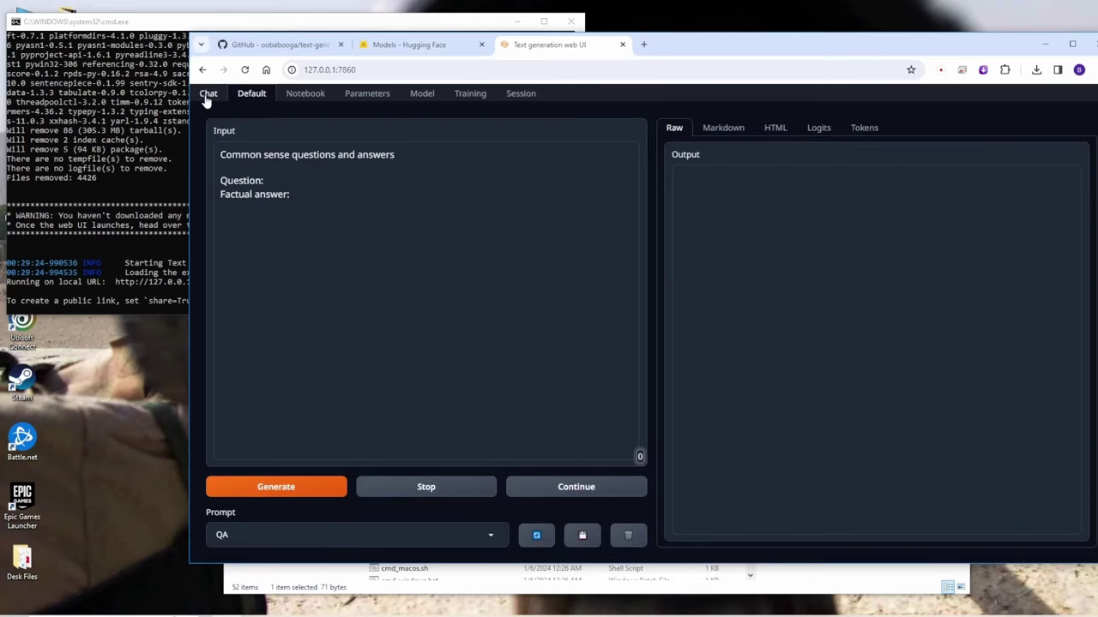
{"action": "left_click", "coordinate": [208, 94]}
{"action": "mouse_move", "coordinate": [395, 541]}
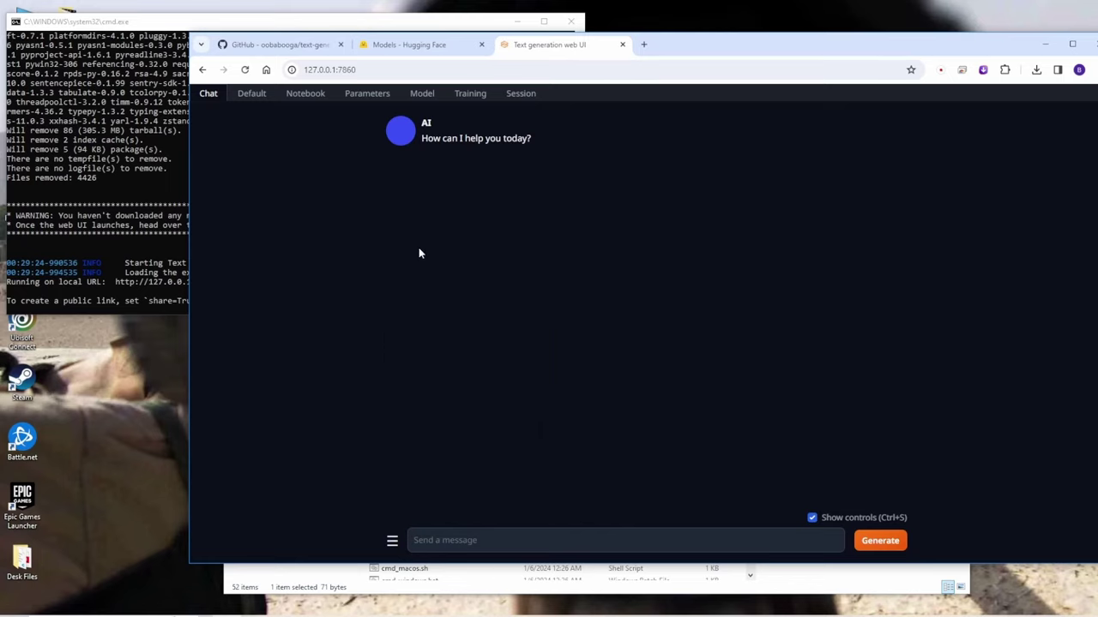
{"action": "left_click", "coordinate": [260, 98]}
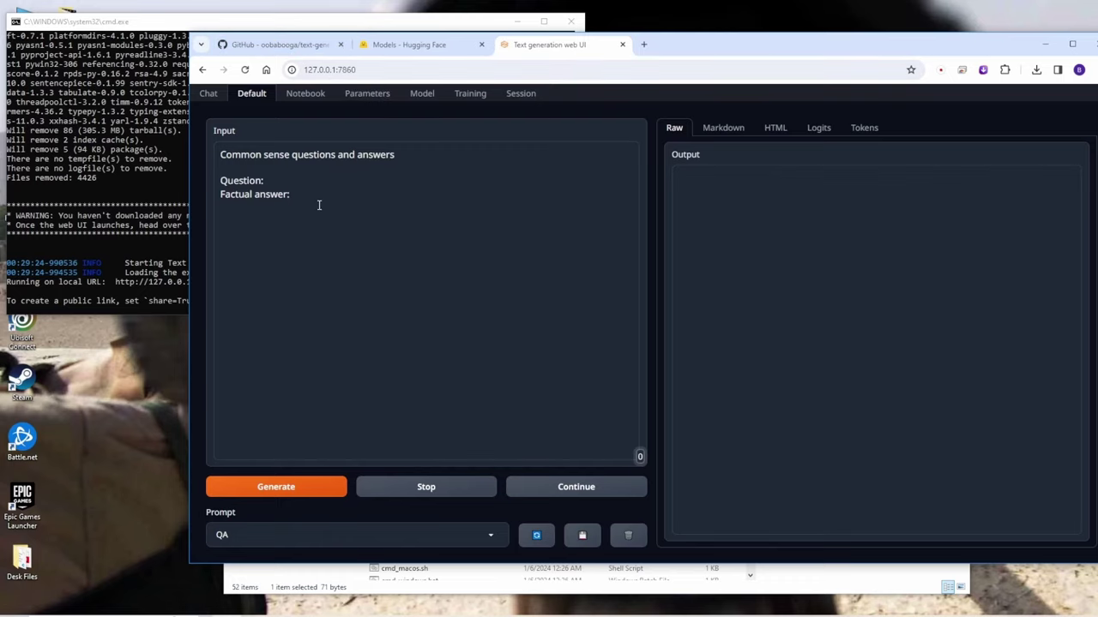
{"action": "left_click", "coordinate": [305, 94]}
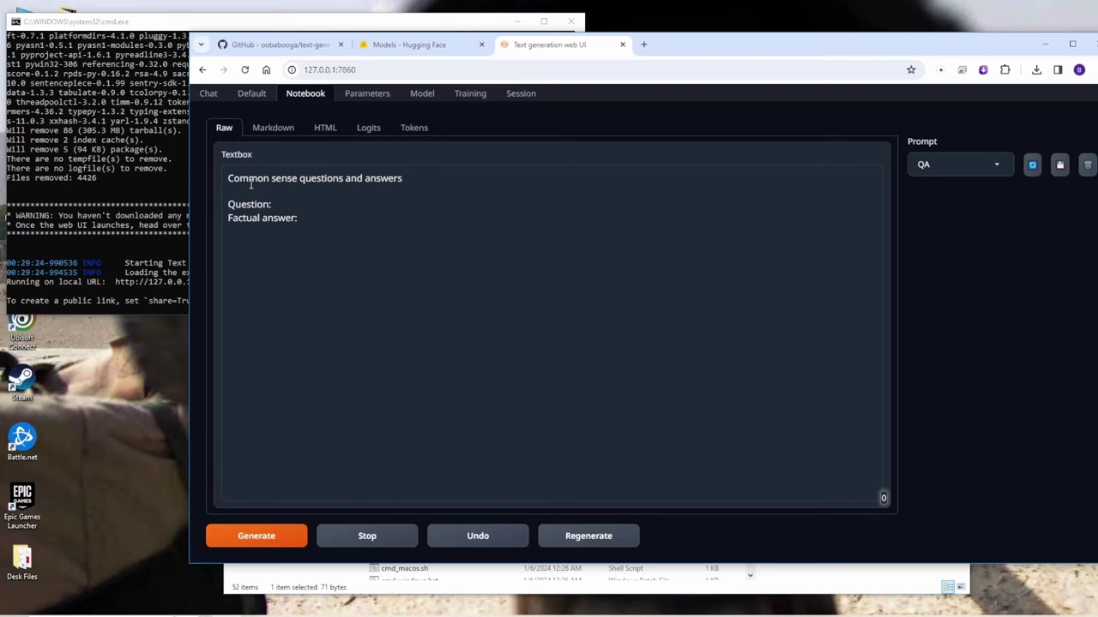
{"action": "left_click", "coordinate": [282, 204]}
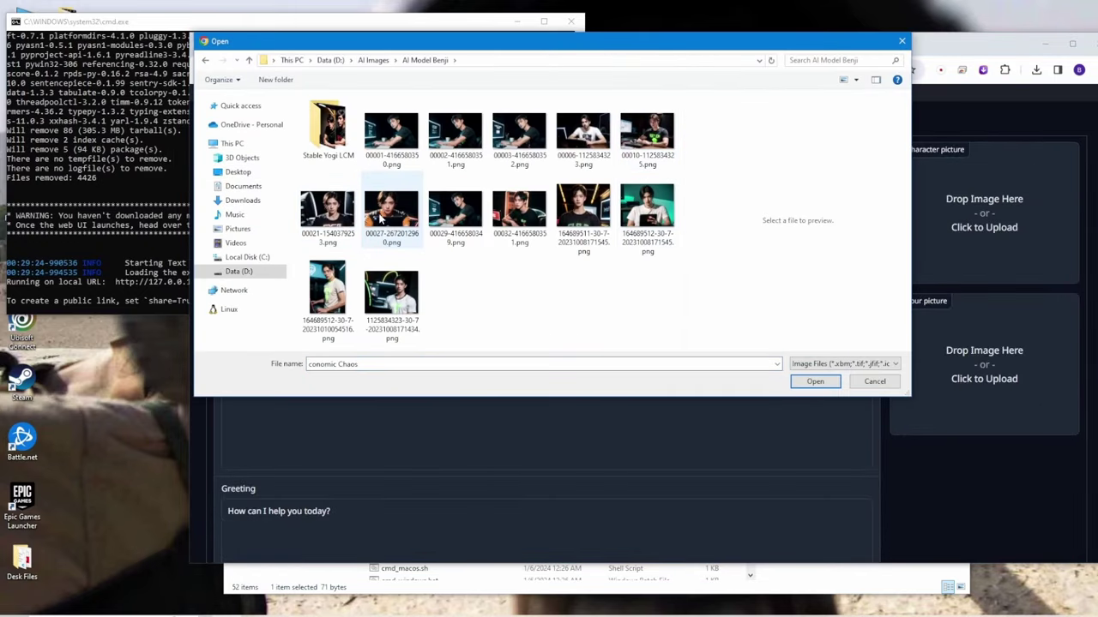
Step: Set 00027-2672012960.png as the character picture, save the character as "Johnny - The AI" and check the console log
{"action": "left_click", "coordinate": [391, 211]}
{"action": "double_click", "coordinate": [391, 210]}
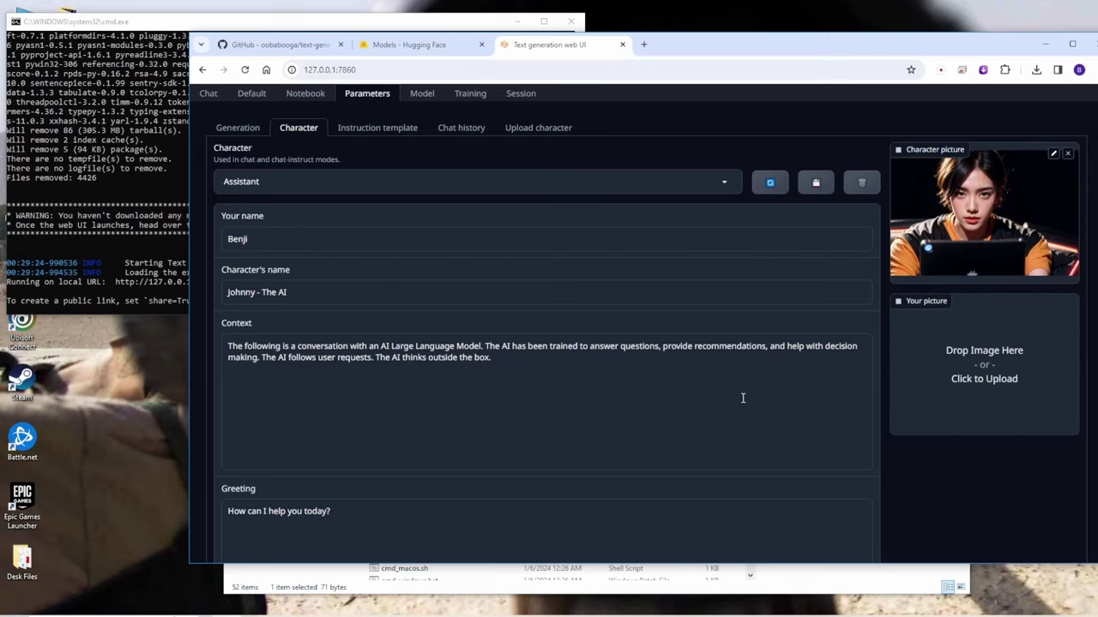
{"action": "scroll", "coordinate": [510, 417], "scroll_direction": "down", "scroll_amount": 1}
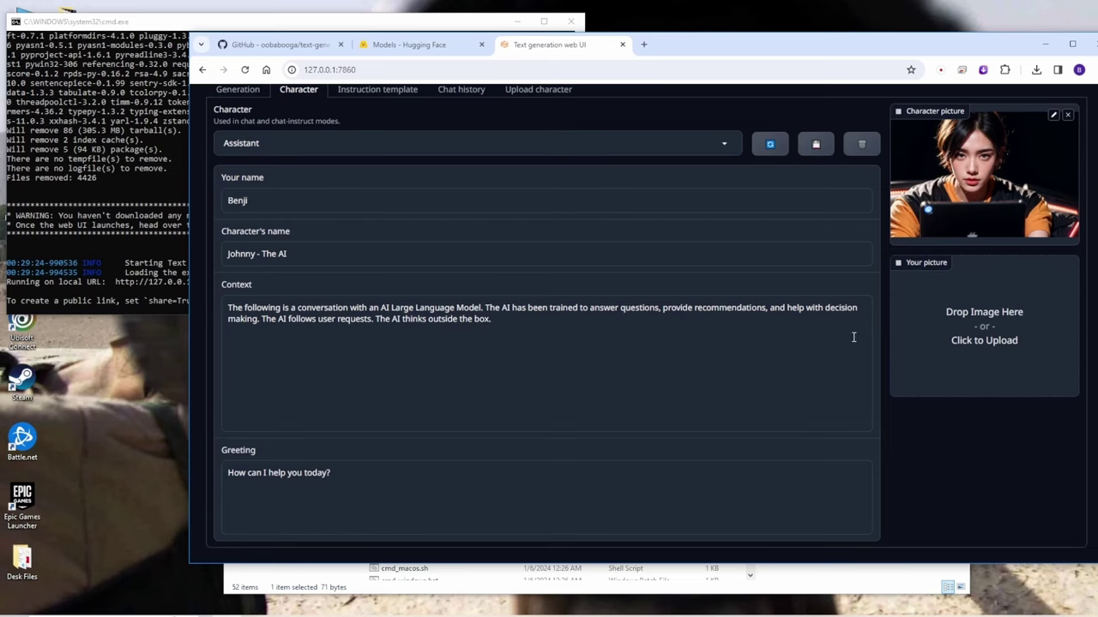
{"action": "scroll", "coordinate": [810, 199], "scroll_direction": "up", "scroll_amount": 1}
{"action": "left_click", "coordinate": [818, 192]}
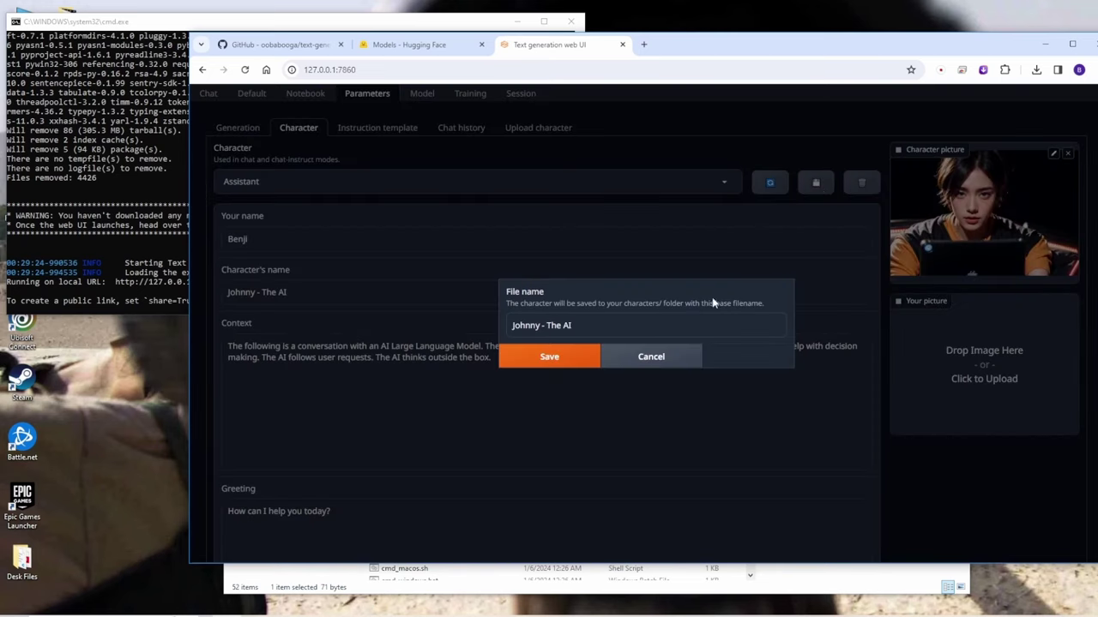
{"action": "left_click", "coordinate": [545, 358]}
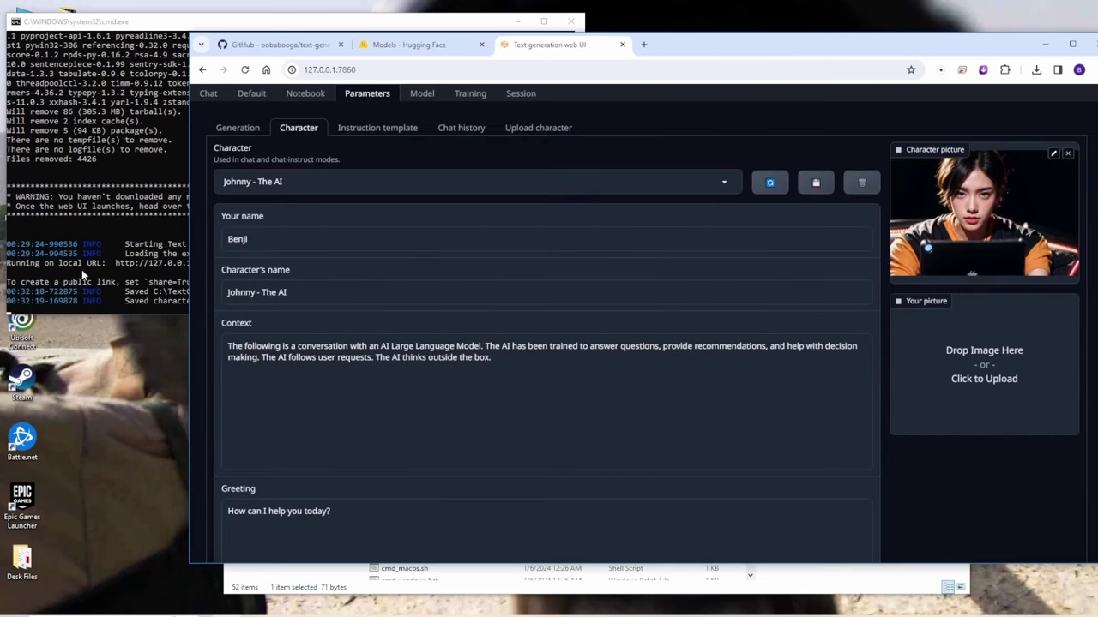
{"action": "left_click", "coordinate": [136, 22]}
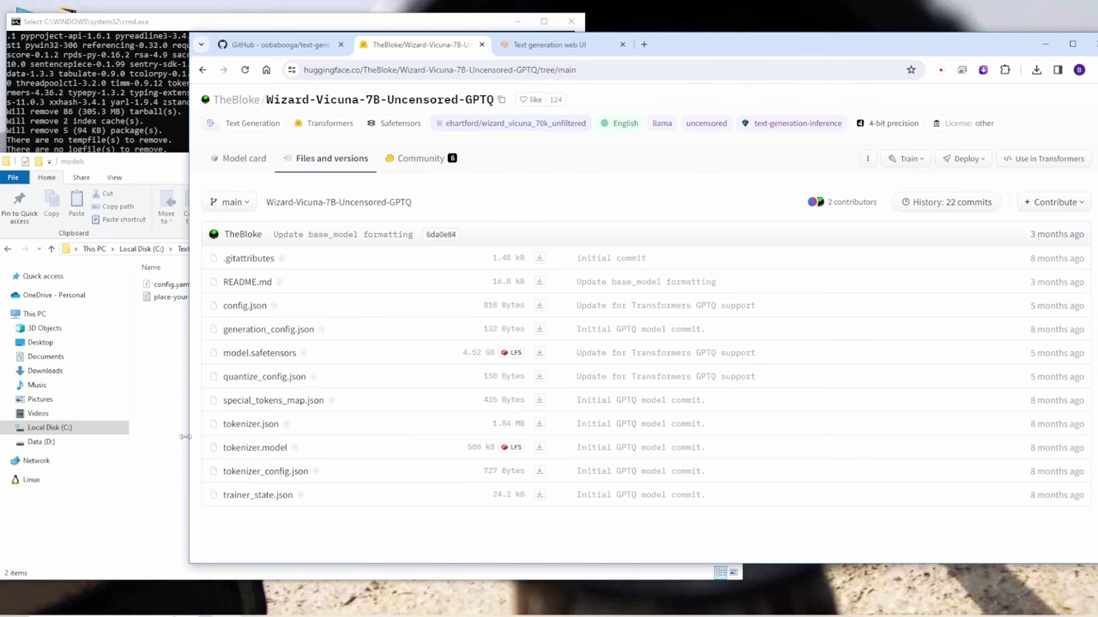
Step: Create a folder named TheBlokeWizard-Vicuna-7B-Uncensored-GPTQ inside the text-generation-webui-main models folder
{"action": "left_click", "coordinate": [154, 367]}
{"action": "right_click", "coordinate": [154, 367]}
{"action": "mouse_move", "coordinate": [258, 558]}
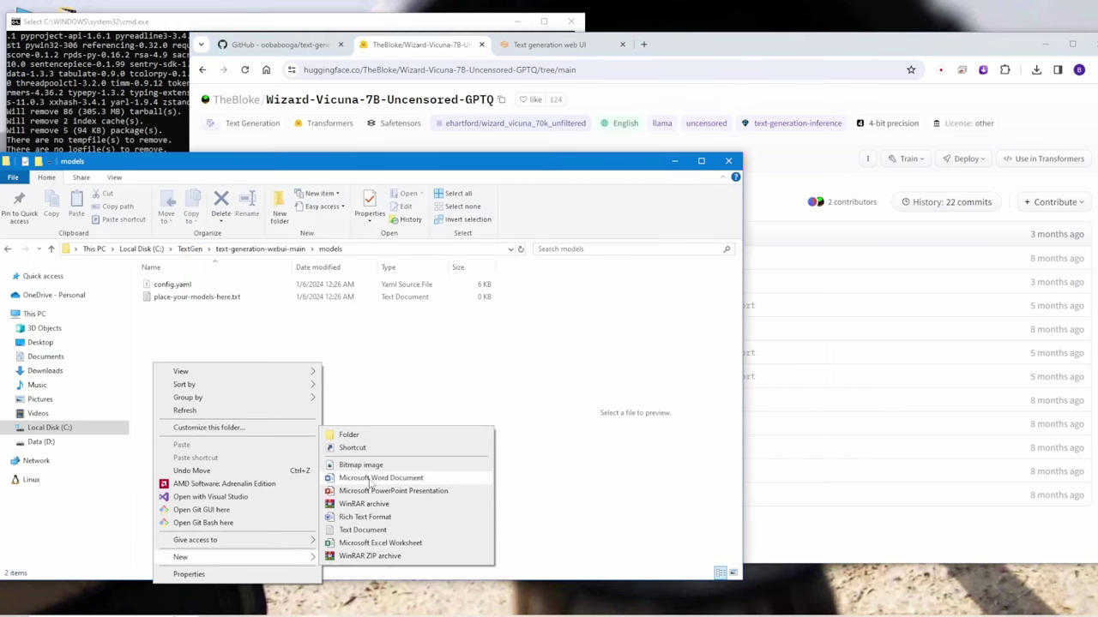
{"action": "left_click", "coordinate": [368, 437]}
{"action": "type", "text": "TheBlokeWizard-Vicuna-7B-Uncensored-GPTQ"}
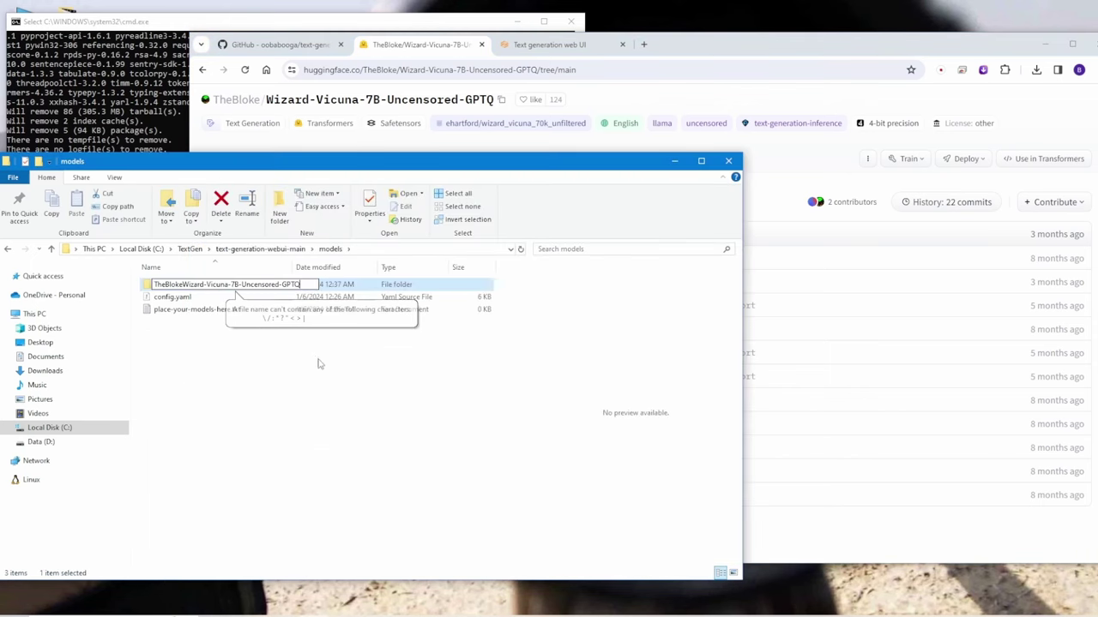
{"action": "left_click", "coordinate": [356, 402]}
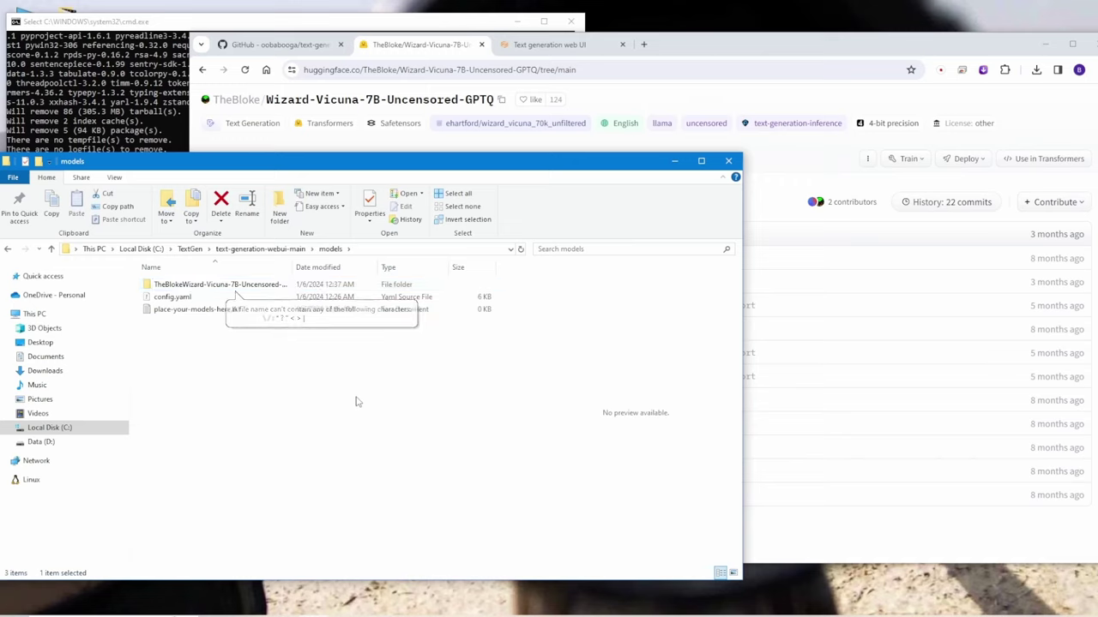
Step: Open the new Wizard-Vicuna folder, copy its full path and return to the Hugging Face file list
{"action": "double_click", "coordinate": [243, 286]}
{"action": "left_click", "coordinate": [478, 253]}
{"action": "key", "text": "ctrl+c"}
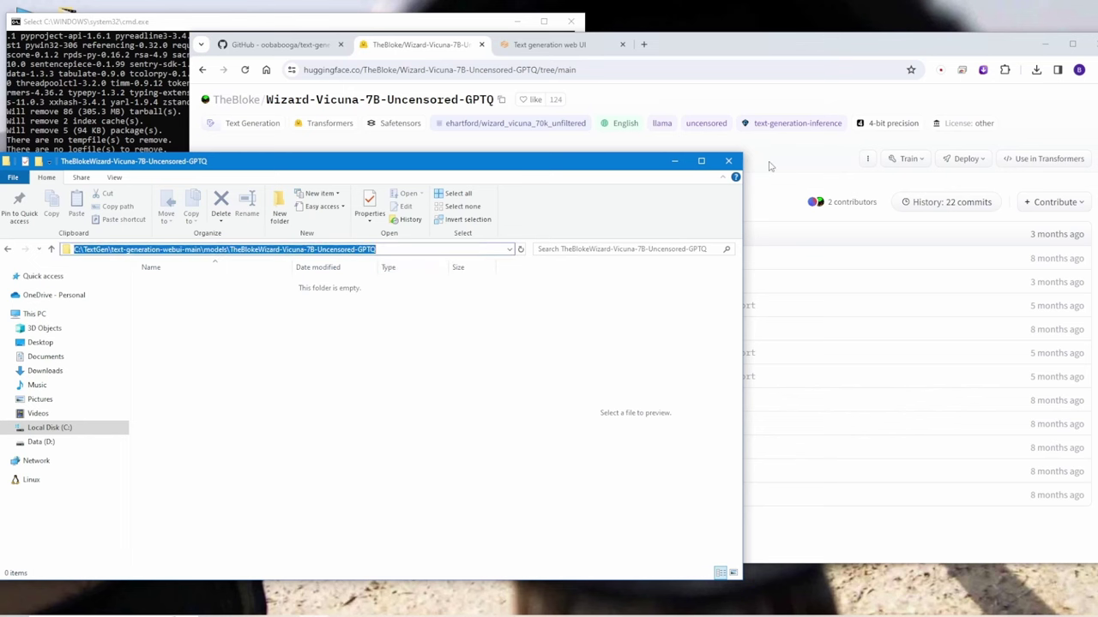
{"action": "left_click", "coordinate": [772, 165]}
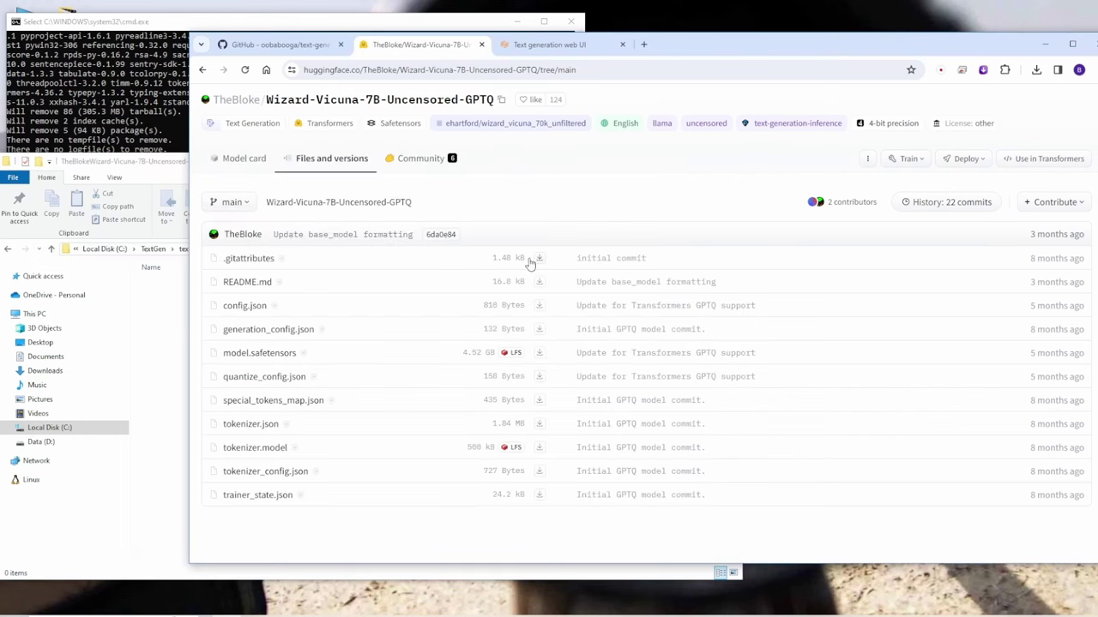
Step: Download config.json into the models\TheBlokeWizard-Vicuna-7B-Uncensored-GPTQ folder using the copied path
{"action": "left_click", "coordinate": [539, 308]}
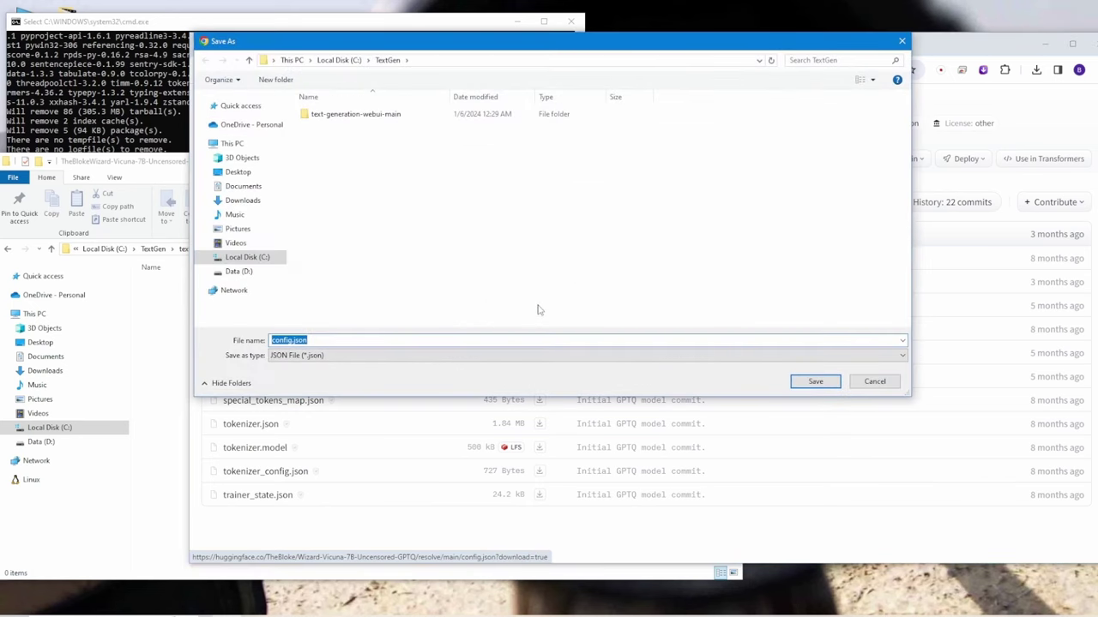
{"action": "left_click", "coordinate": [494, 59]}
{"action": "key", "text": "ctrl+v"}
{"action": "key", "text": "Return"}
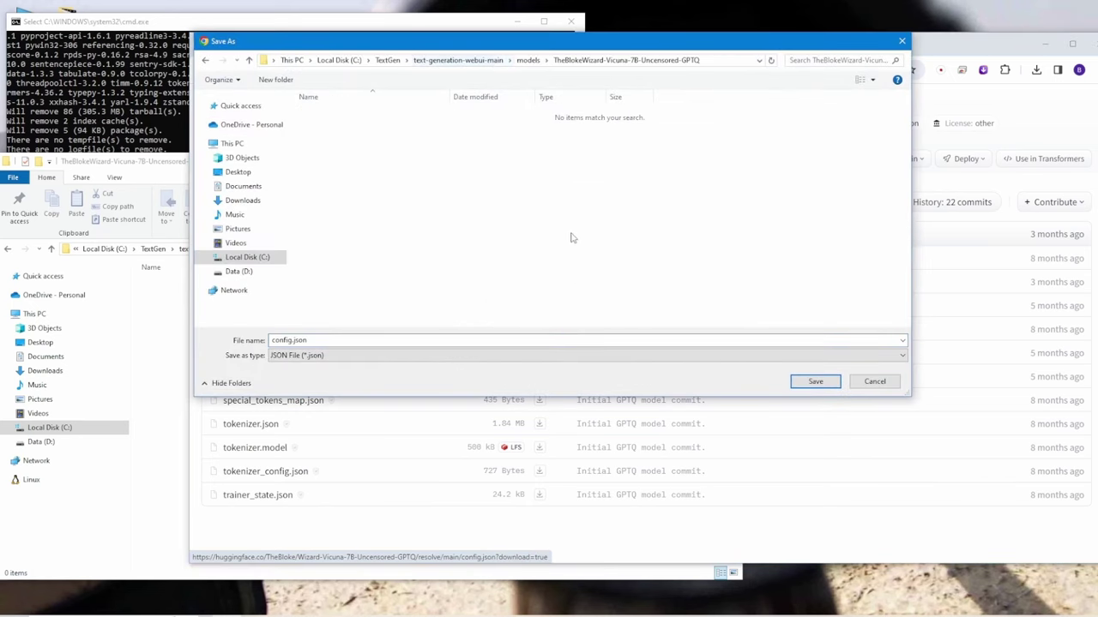
{"action": "left_click", "coordinate": [816, 382]}
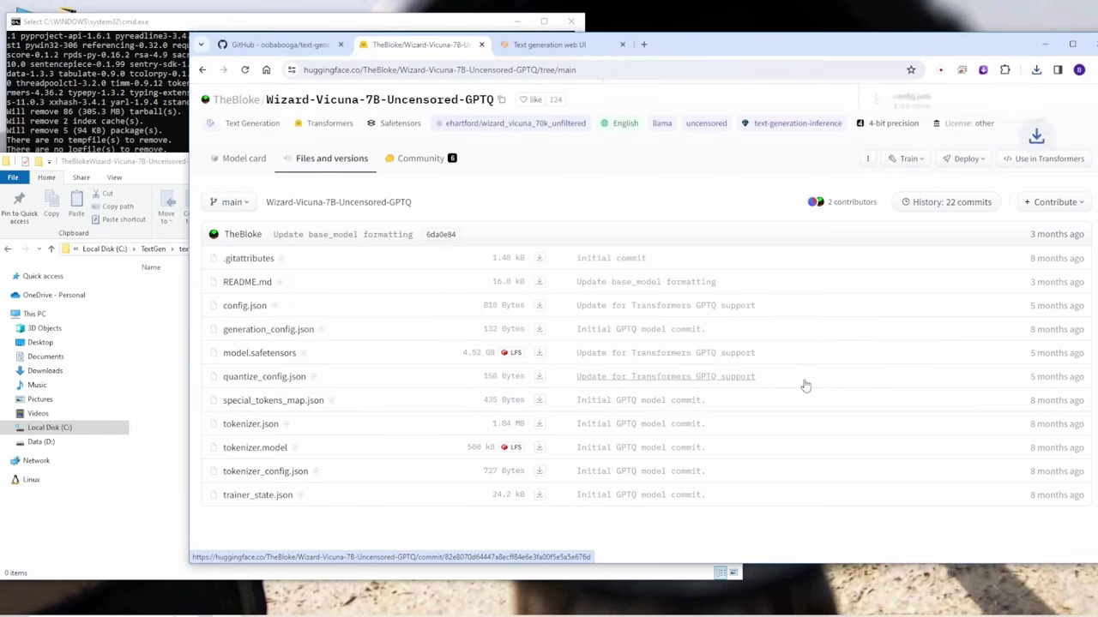
Step: Download generation_config.json, model.safetensors, quantize_config.json and special_tokens_map.json into the same model folder
{"action": "left_click", "coordinate": [538, 333]}
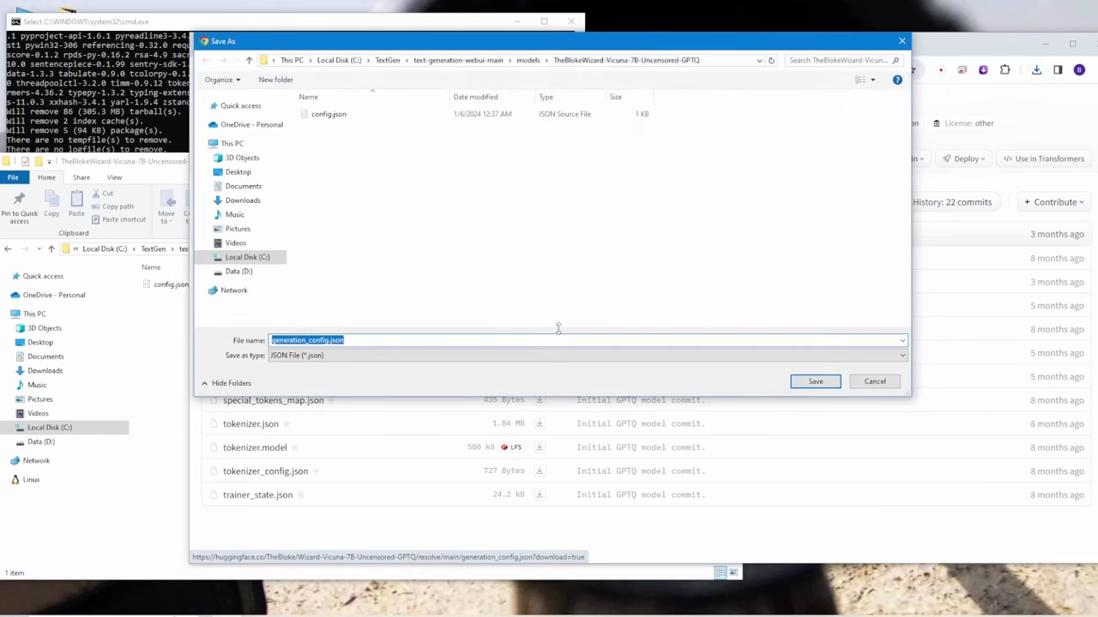
{"action": "left_click", "coordinate": [822, 383]}
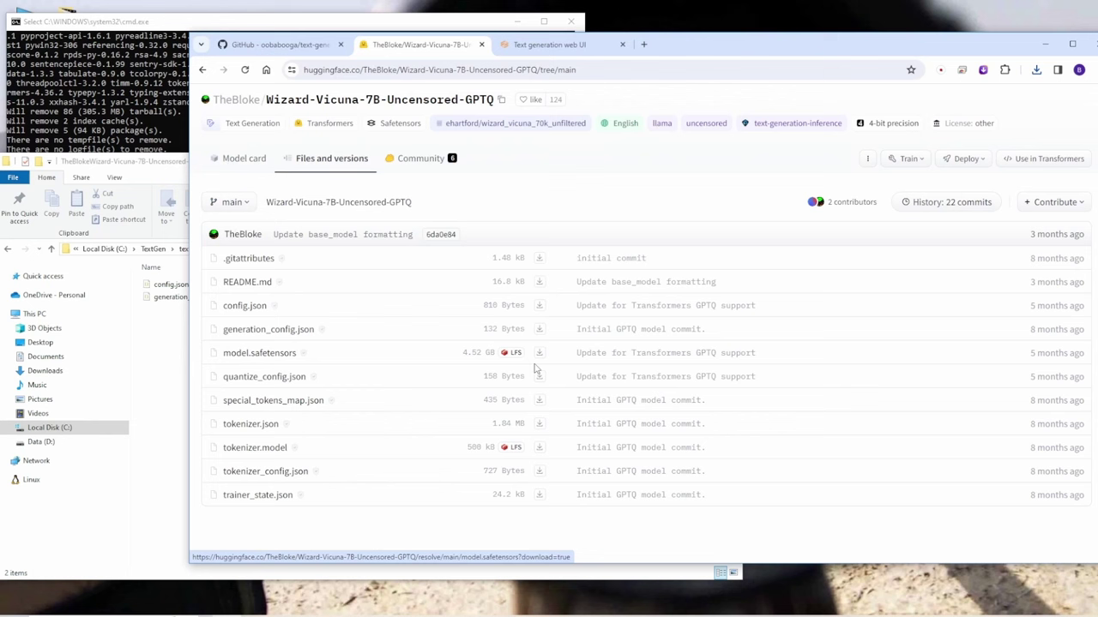
{"action": "left_click", "coordinate": [539, 352]}
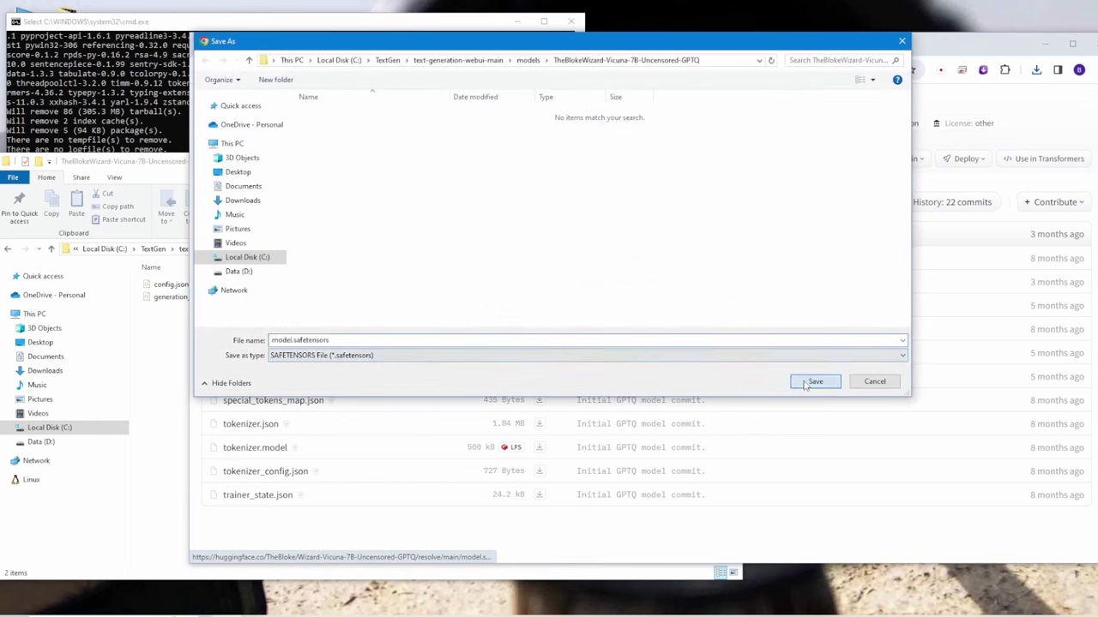
{"action": "left_click", "coordinate": [815, 382]}
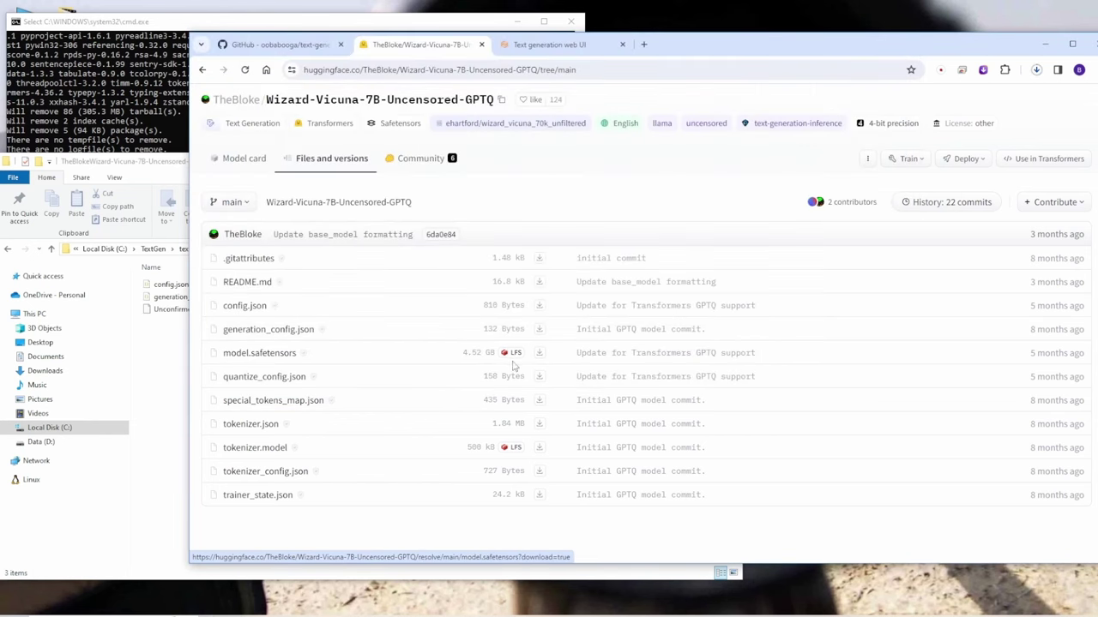
{"action": "left_click", "coordinate": [538, 378]}
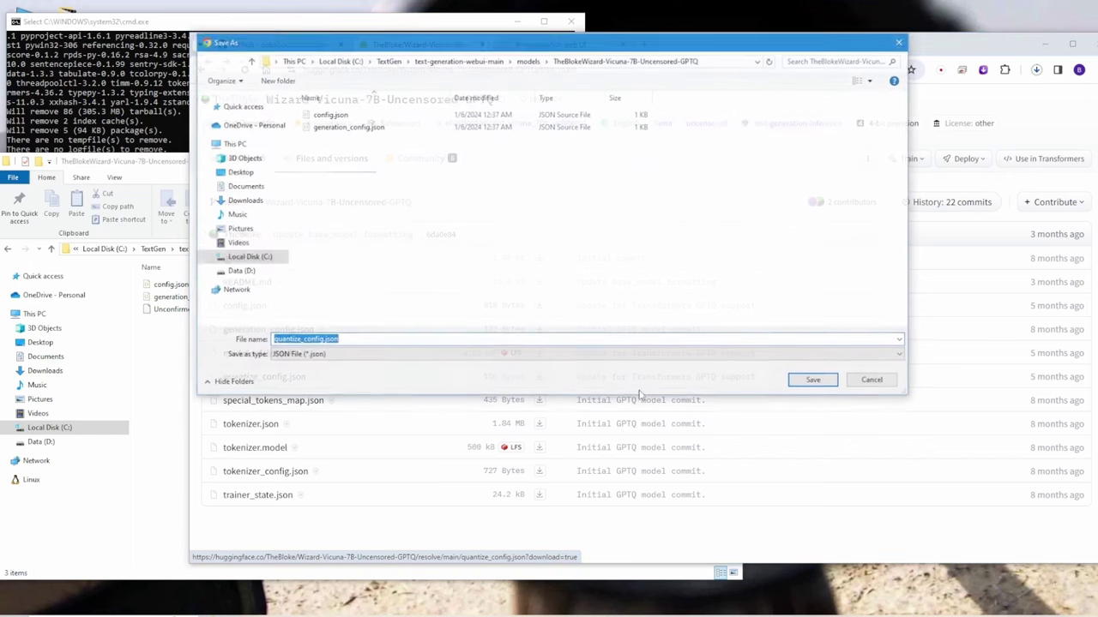
{"action": "left_click", "coordinate": [815, 383]}
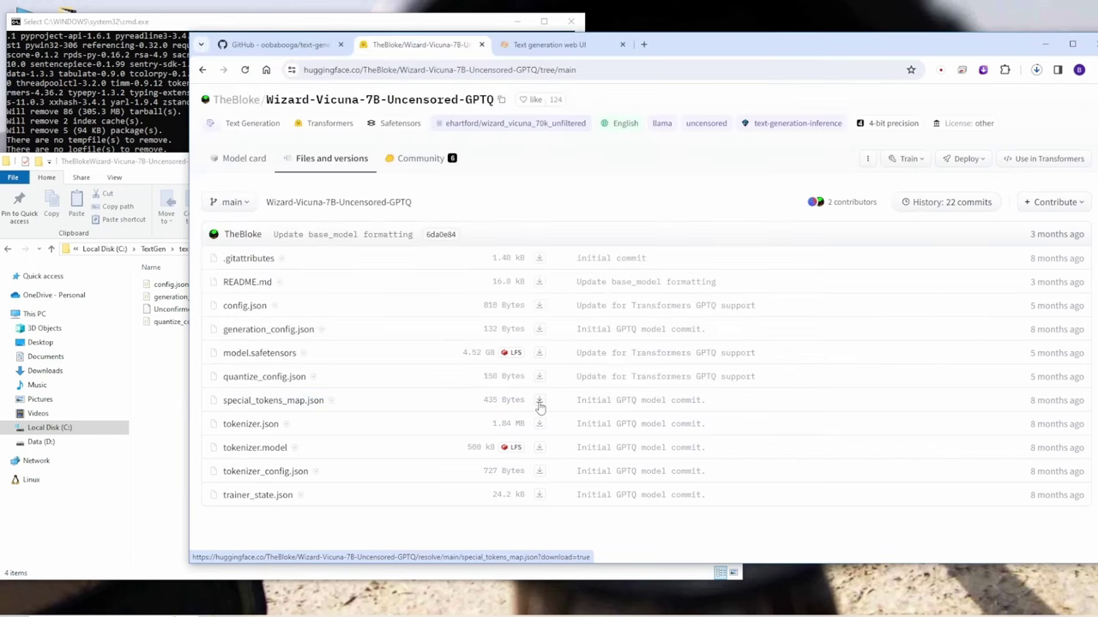
{"action": "left_click", "coordinate": [539, 402]}
{"action": "left_click", "coordinate": [815, 382]}
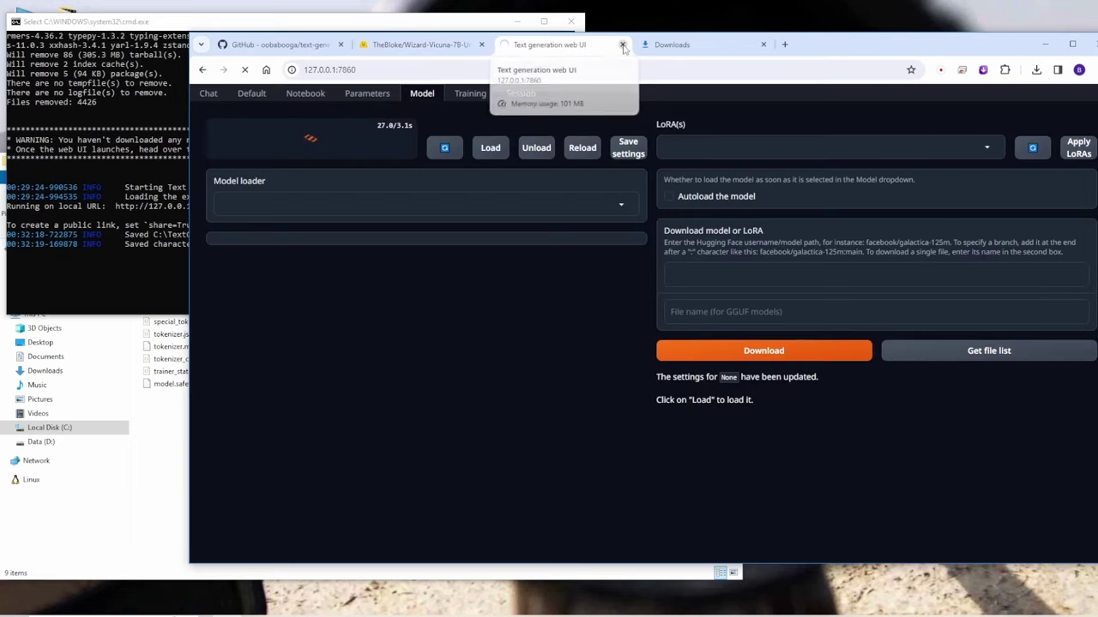
Step: Shut down the running web UI by closing its browser page and its command console
{"action": "left_click", "coordinate": [622, 44]}
{"action": "left_click", "coordinate": [471, 22]}
{"action": "left_click", "coordinate": [569, 25]}
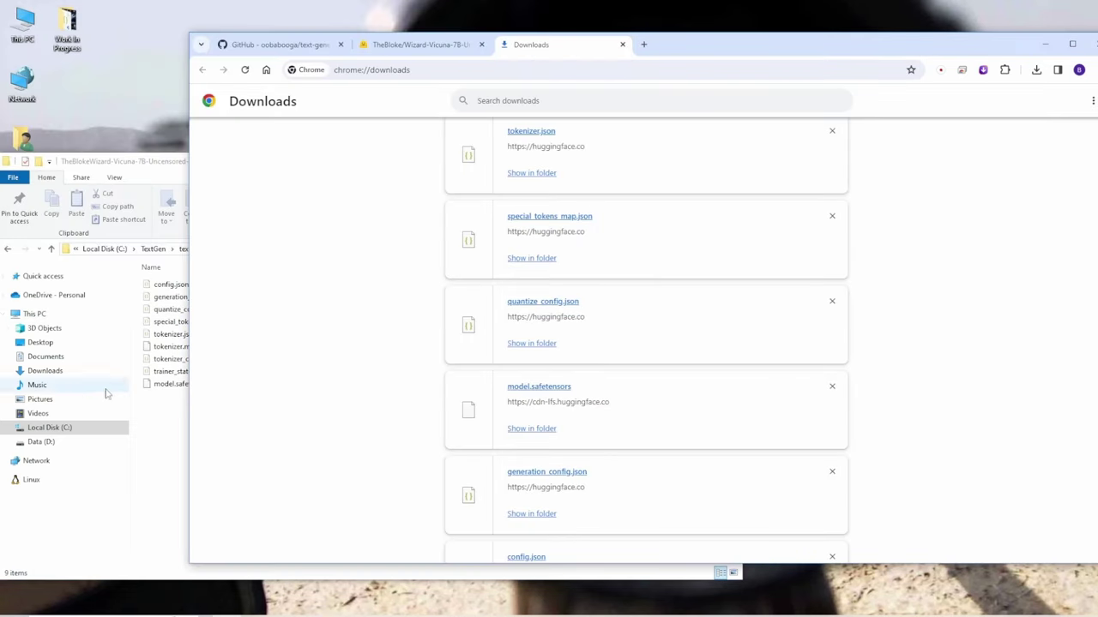
Step: Return to the text-generation-webui-main folder and run start_windows.bat to relaunch the web UI
{"action": "left_click", "coordinate": [169, 427]}
{"action": "left_click", "coordinate": [224, 250]}
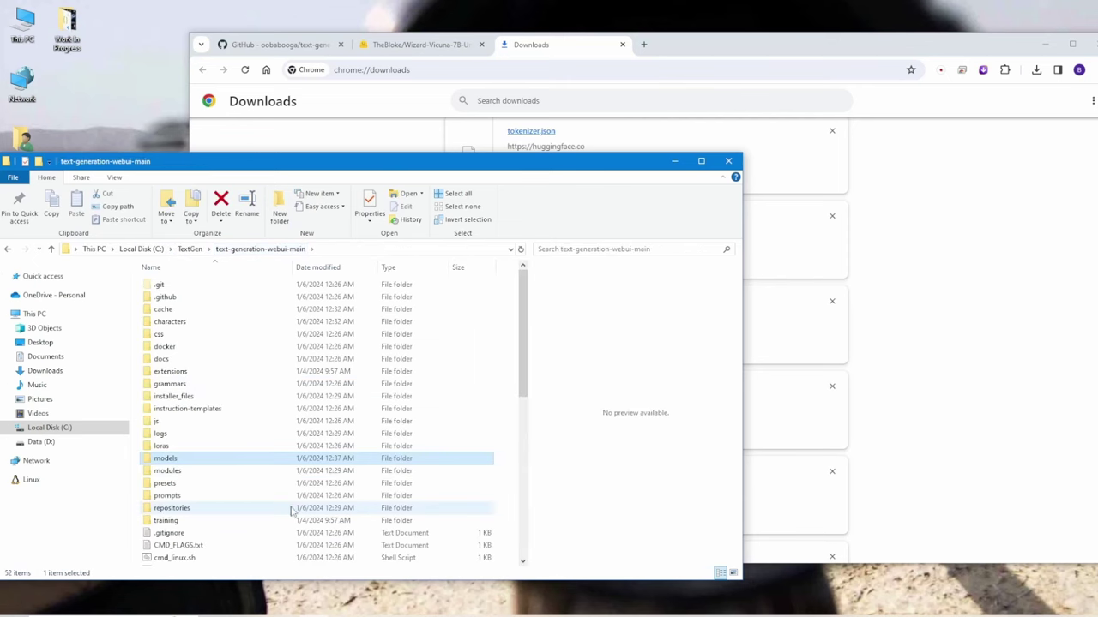
{"action": "scroll", "coordinate": [223, 515], "scroll_direction": "down", "scroll_amount": 7}
{"action": "left_click", "coordinate": [217, 535]}
{"action": "left_click", "coordinate": [216, 547]}
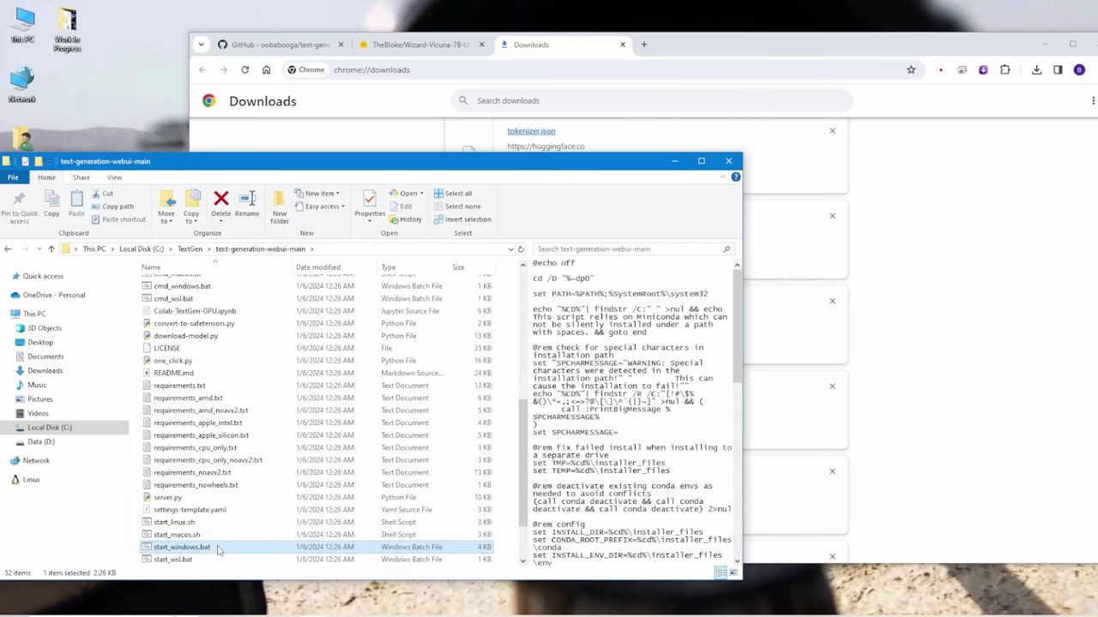
{"action": "double_click", "coordinate": [215, 547]}
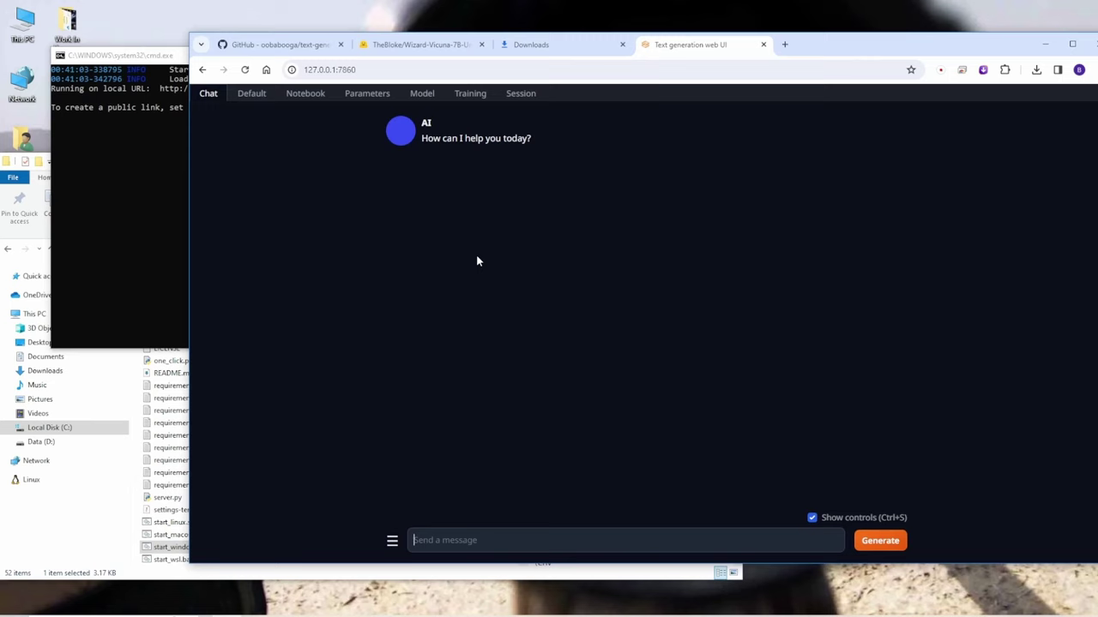
Step: Choose TheBlokeWizard-Vicuna-7B-Uncensored-GPTQ as the model, with ExLlamav2_HF as its model loader
{"action": "left_click", "coordinate": [420, 94]}
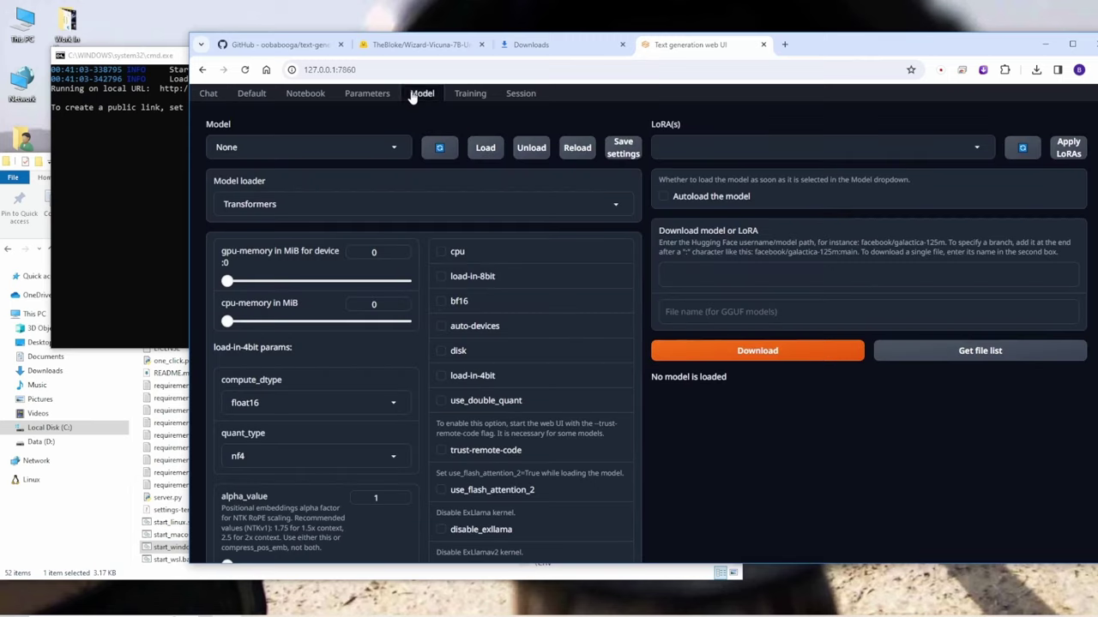
{"action": "left_click", "coordinate": [307, 147]}
{"action": "left_click", "coordinate": [258, 187]}
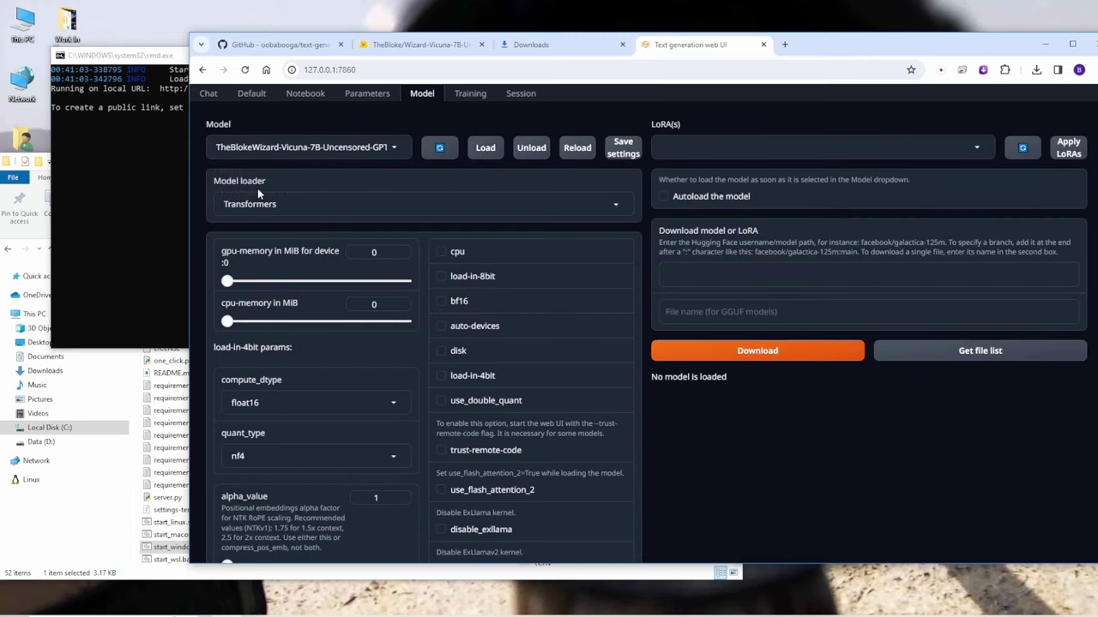
{"action": "left_click", "coordinate": [375, 208]}
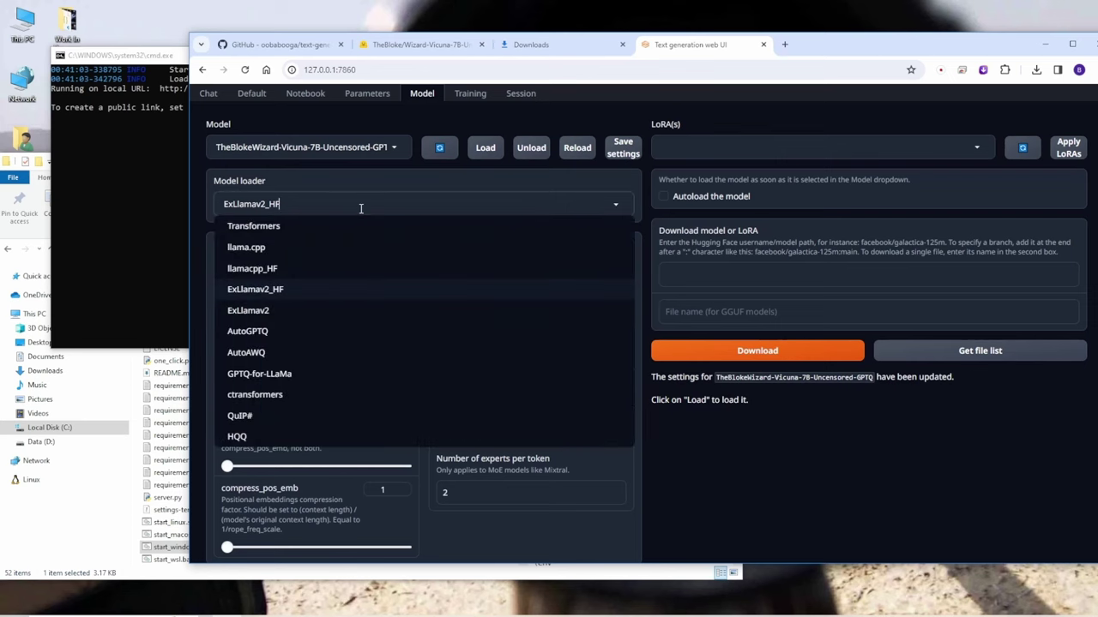
{"action": "left_click", "coordinate": [285, 289]}
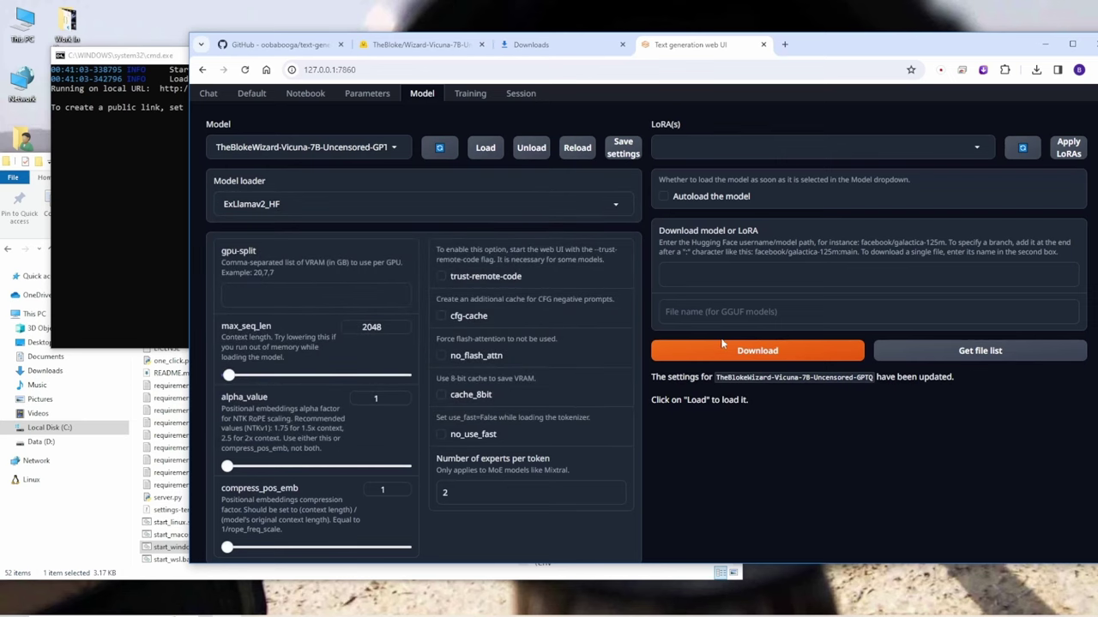
{"action": "scroll", "coordinate": [960, 425], "scroll_direction": "down", "scroll_amount": 1}
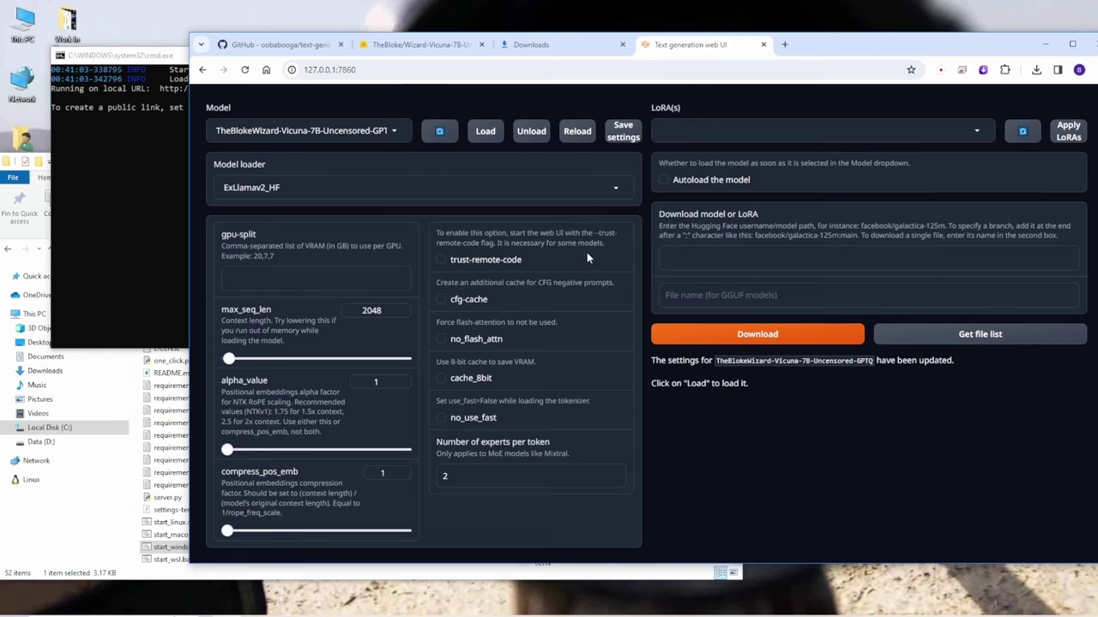
Step: Check which LoRAs are available on the model page, leaving the LoRA selection empty
{"action": "scroll", "coordinate": [567, 288], "scroll_direction": "up", "scroll_amount": 1}
{"action": "left_click", "coordinate": [804, 138]}
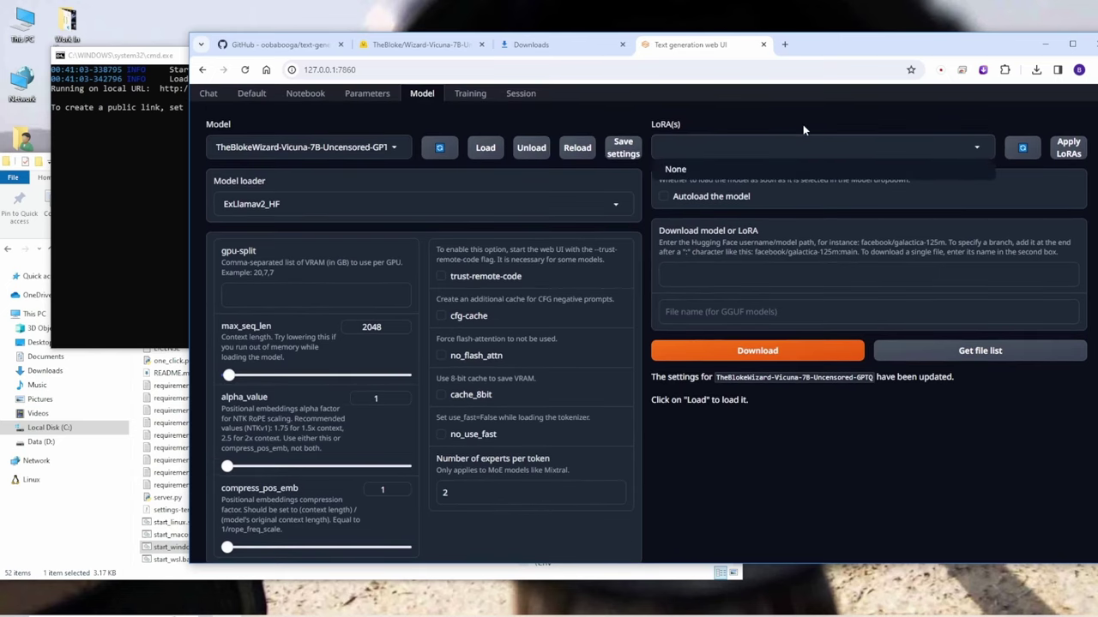
{"action": "left_click", "coordinate": [803, 126]}
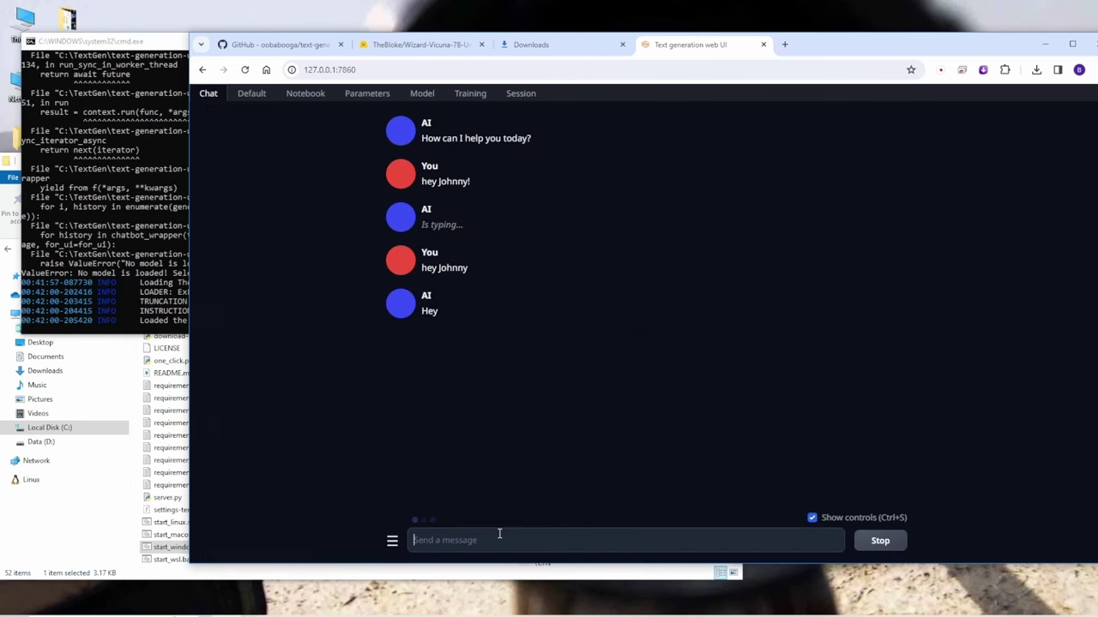
Step: Send the chat message "hey, can you tell me how to create a Lora model for LLM and run it in Text Generation Web UI?" and read the reply
{"action": "left_click", "coordinate": [488, 538]}
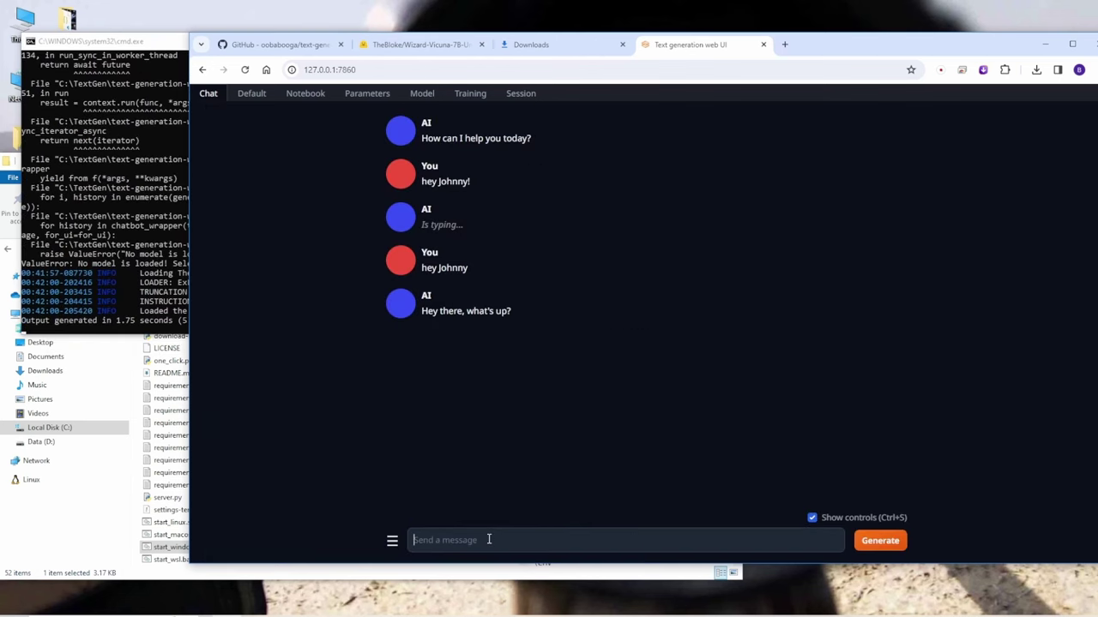
{"action": "type", "text": "hey, can you tell me how to create a Lora mode"}
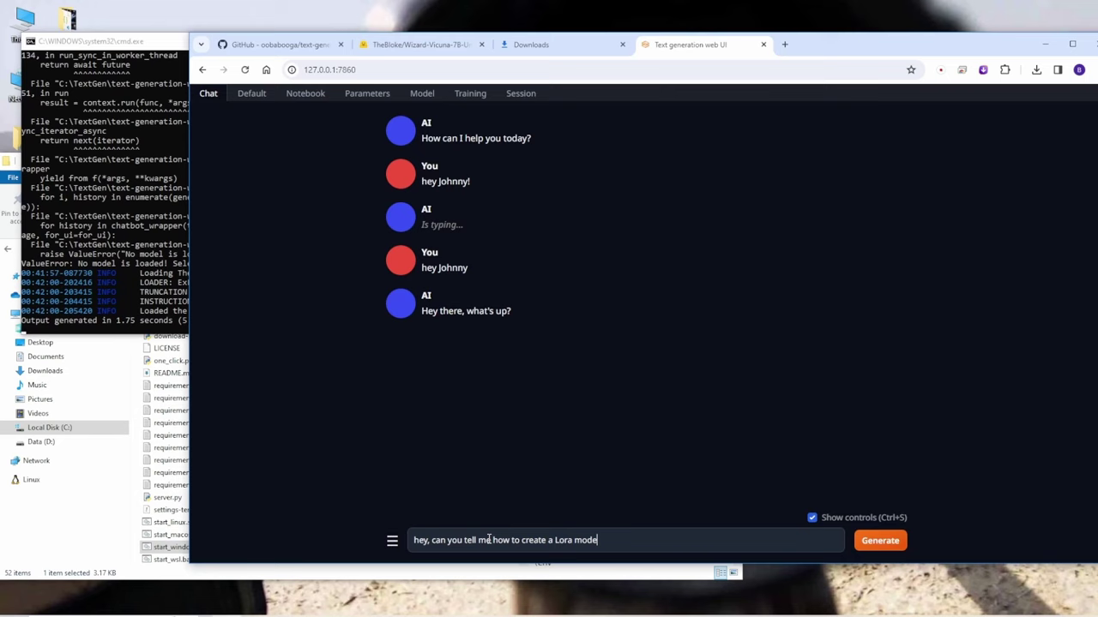
{"action": "type", "text": "l for LLM and run it in Text Generation Web UI?"}
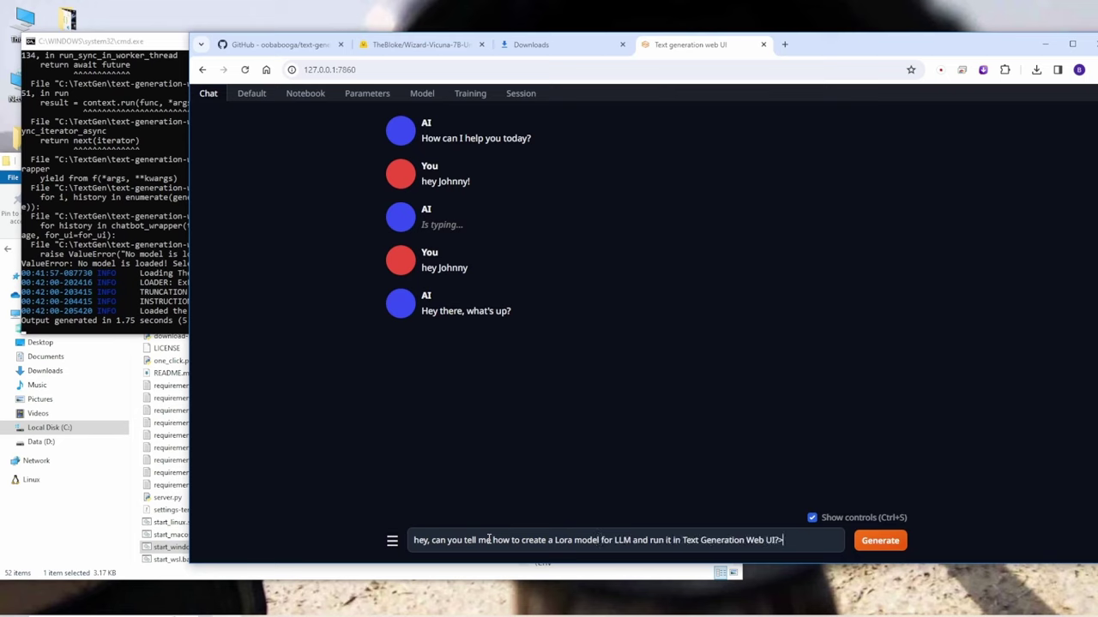
{"action": "key", "text": "Return"}
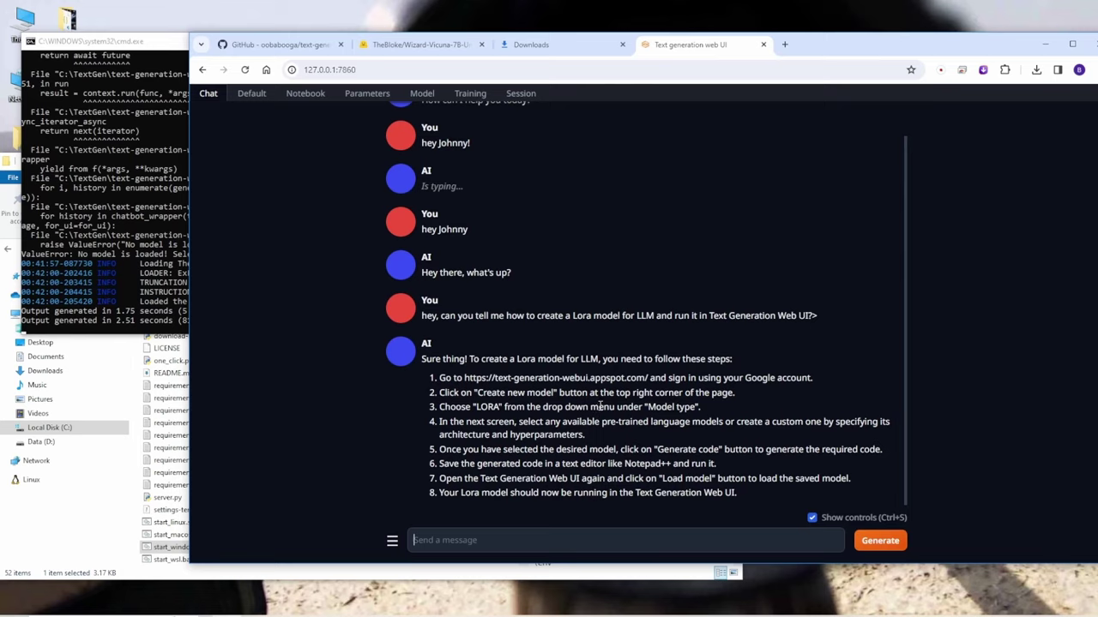
{"action": "left_click_drag", "start_coordinate": [516, 359], "coordinate": [598, 360]}
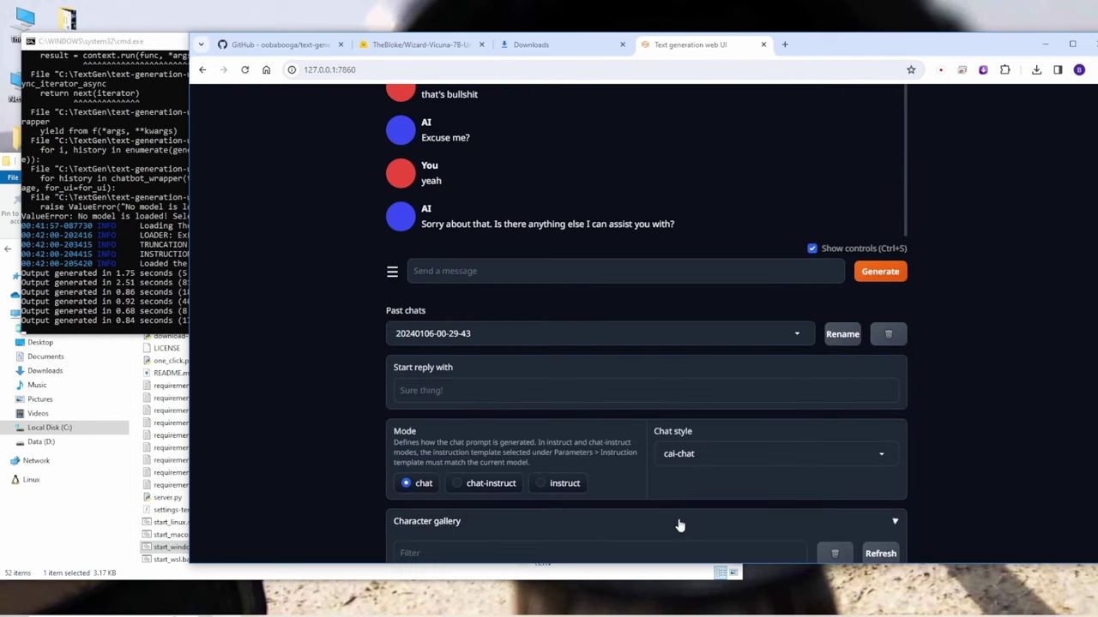
Step: Refresh the character gallery, choose the Johnny - The AI character for the chat, and collapse the gallery
{"action": "scroll", "coordinate": [680, 525], "scroll_direction": "down", "scroll_amount": 3}
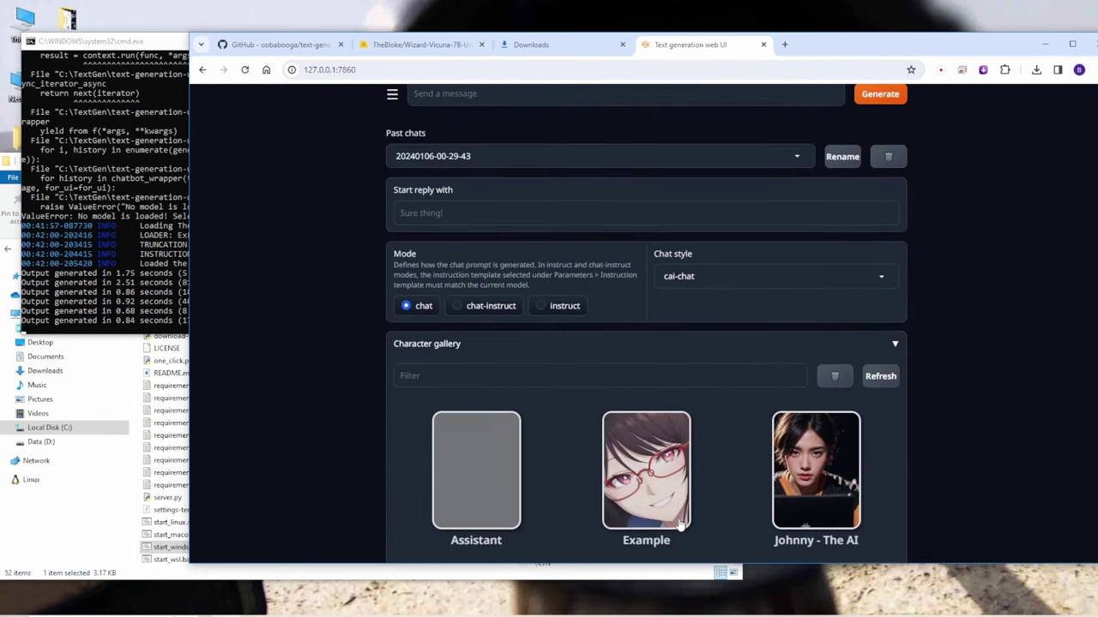
{"action": "left_click", "coordinate": [800, 430]}
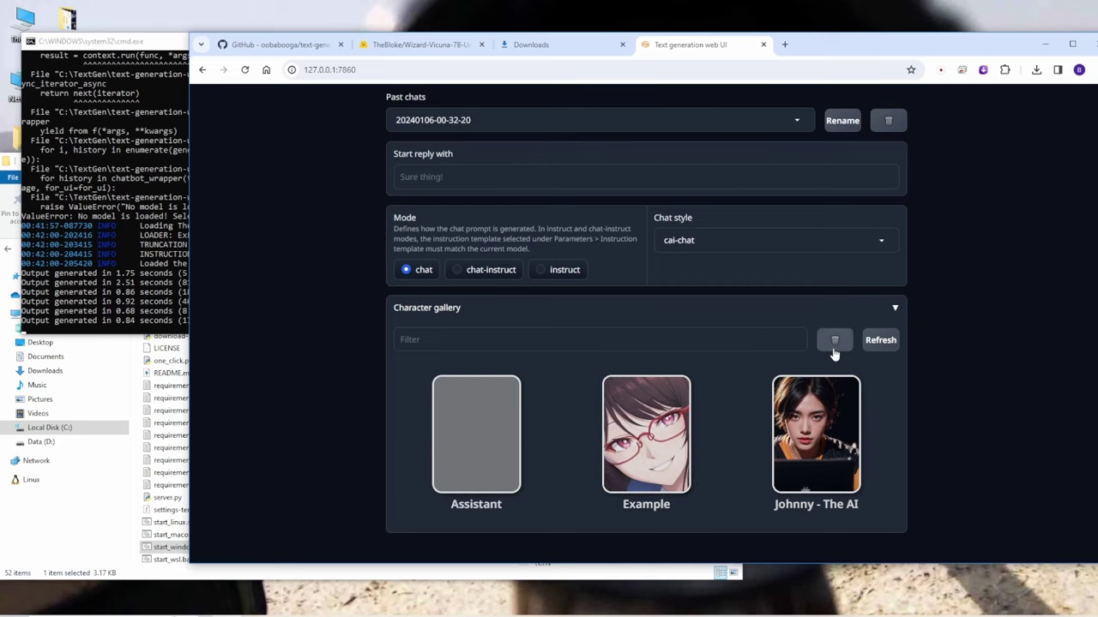
{"action": "left_click", "coordinate": [878, 341]}
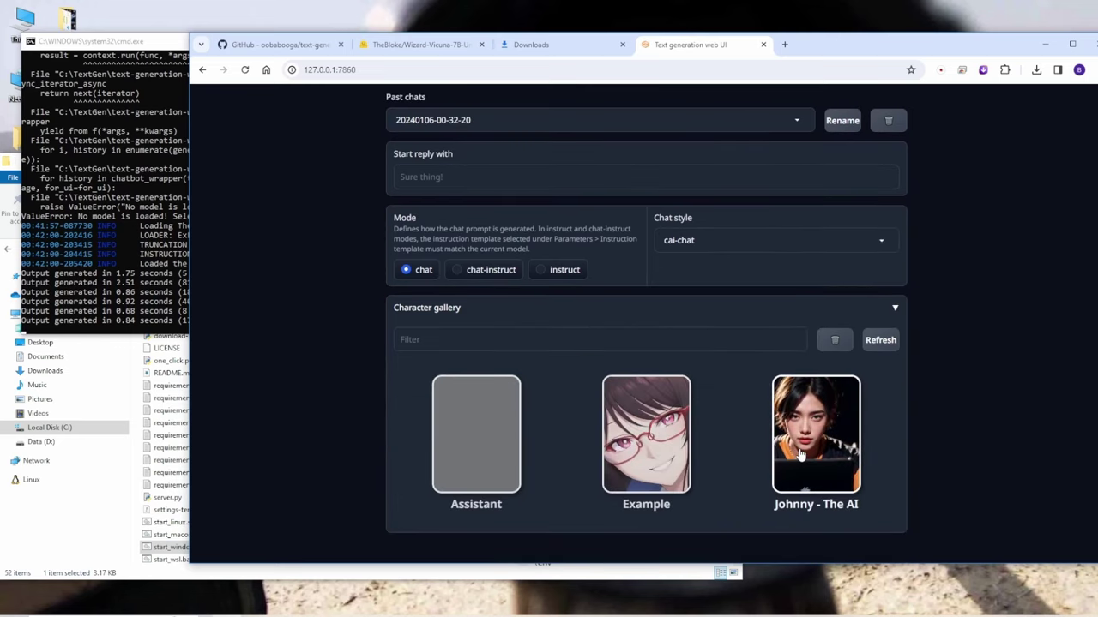
{"action": "left_click", "coordinate": [800, 456]}
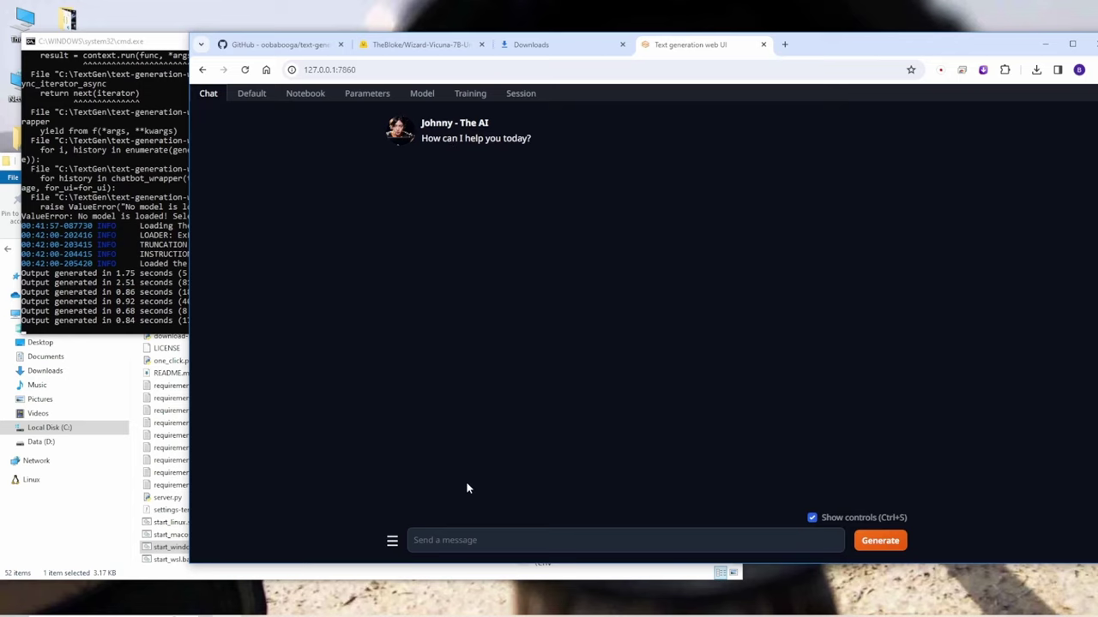
{"action": "scroll", "coordinate": [466, 488], "scroll_direction": "down", "scroll_amount": 6}
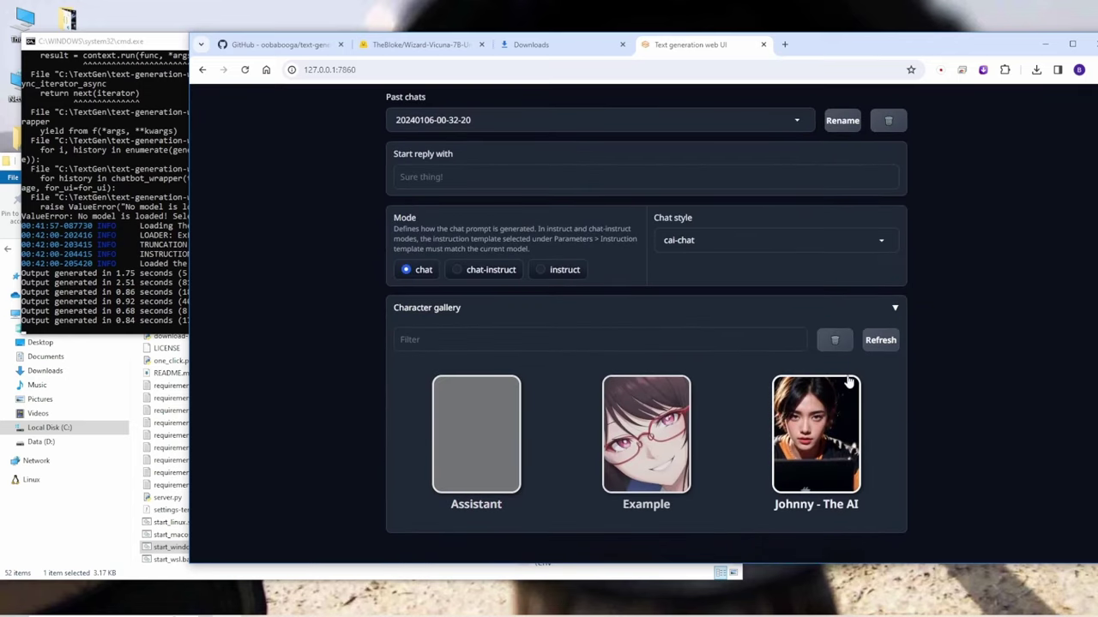
{"action": "left_click", "coordinate": [892, 309]}
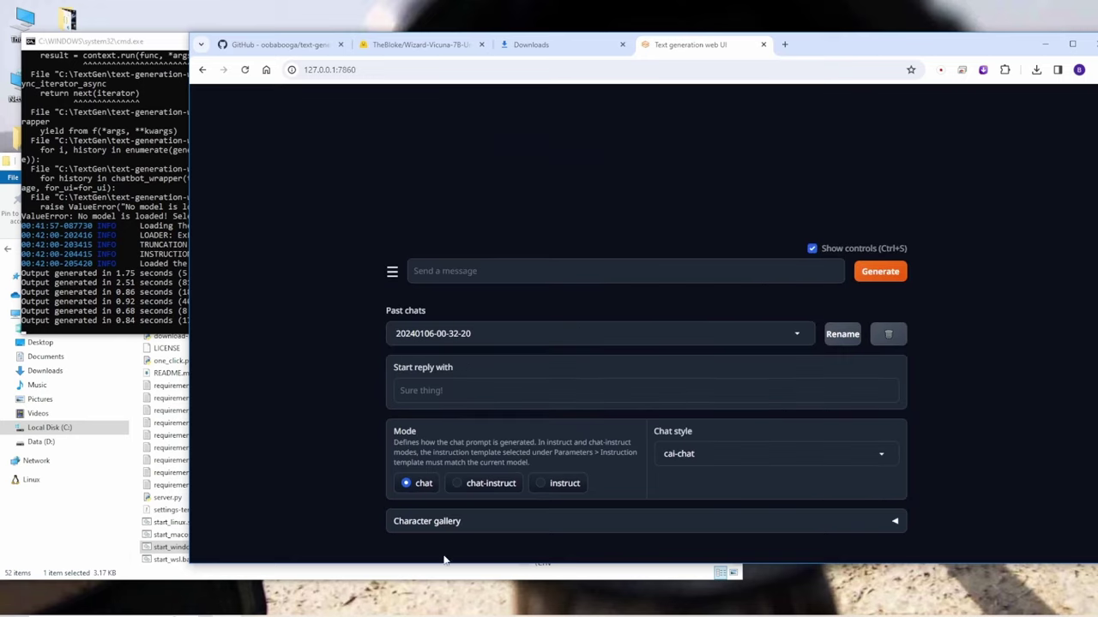
{"action": "scroll", "coordinate": [489, 520], "scroll_direction": "up", "scroll_amount": 5}
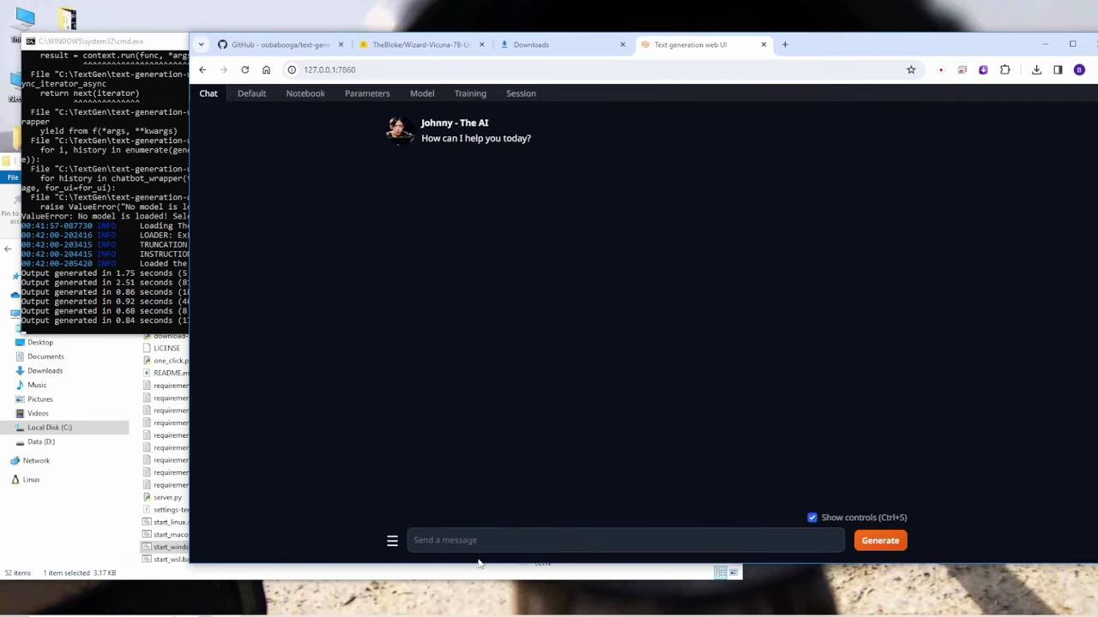
Step: Ask Johnny to help create a Javascript that gathers stock market data by Quote, with the data coming from Hong Kong
{"action": "left_click", "coordinate": [452, 541]}
{"action": "type", "text": "hey Johnny"}
{"action": "type", "text": ", can you help me create a"}
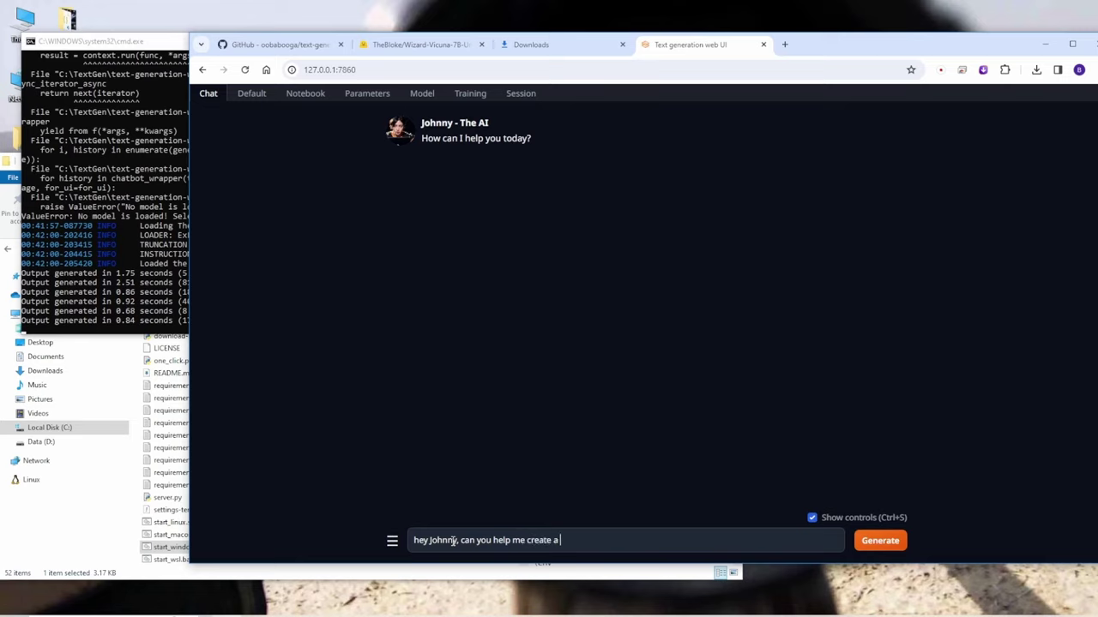
{"action": "type", "text": " Javascrip"}
{"action": "type", "text": "pl"}
{"action": "key", "text": "BackSpace"}
{"action": "key", "text": "BackSpace"}
{"action": "key", "text": "BackSpace"}
{"action": "type", "text": "gather the stock market data by Quote and I need stock market data, from Hong Kong."}
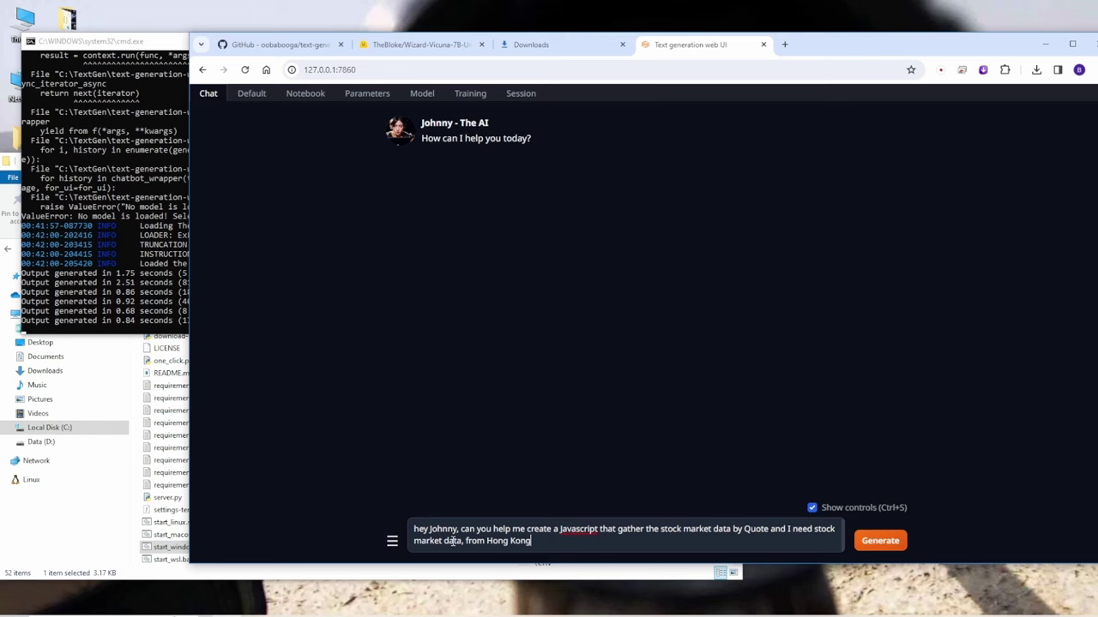
{"action": "key", "text": "Return"}
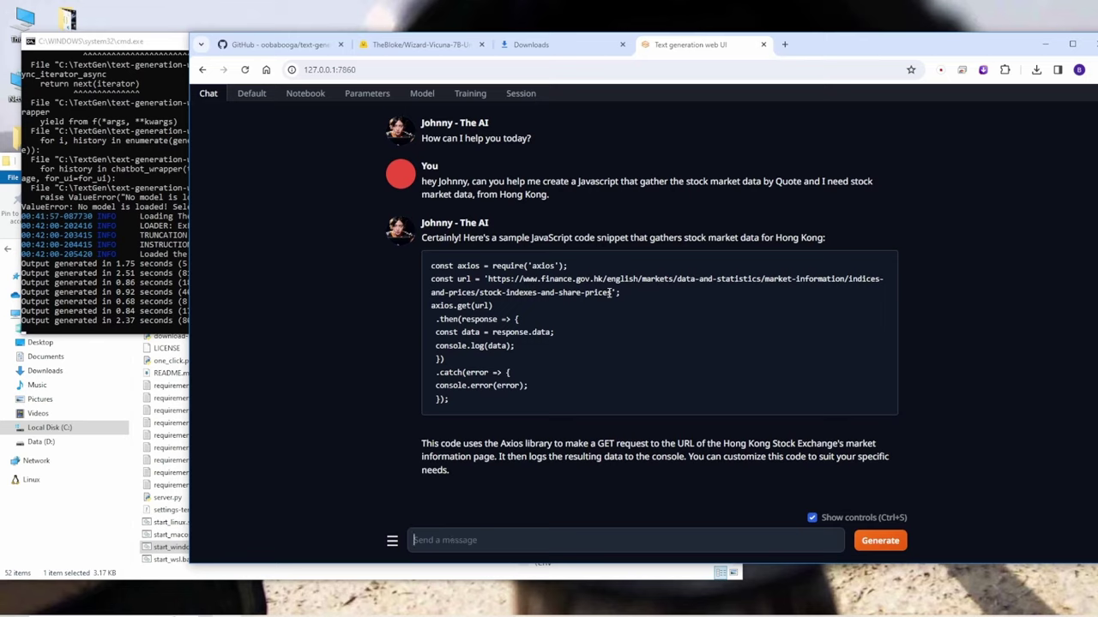
Step: Test the finance.gov.hk URL from the generated code in a separate browser page, close it, and read the explanation below the code
{"action": "left_click_drag", "start_coordinate": [612, 293], "coordinate": [489, 280]}
{"action": "key", "text": "ctrl+c"}
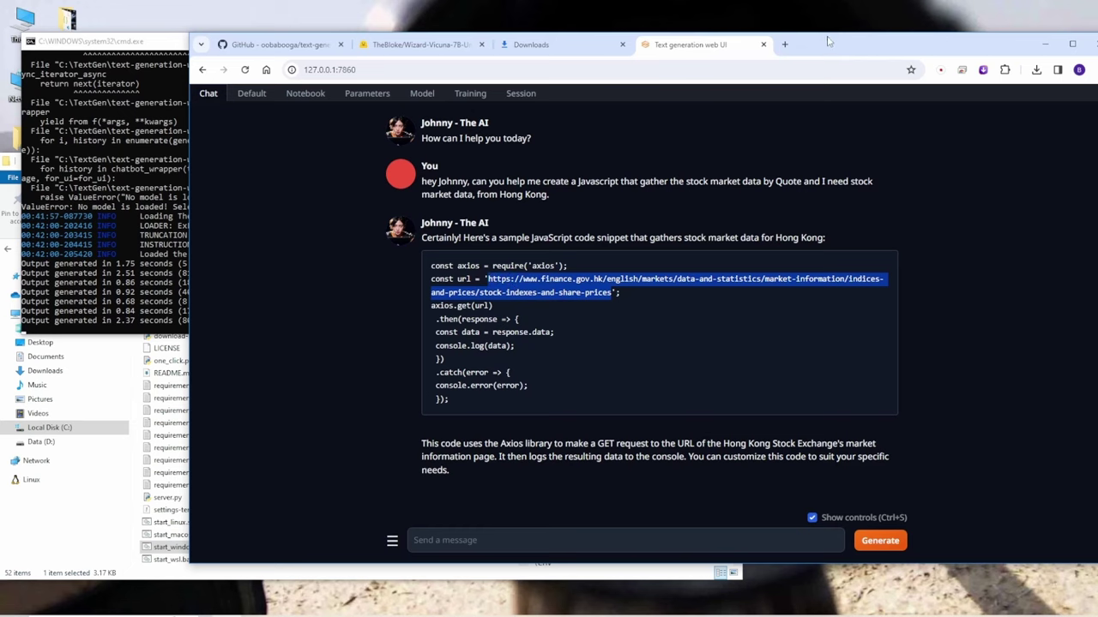
{"action": "left_click", "coordinate": [784, 43]}
{"action": "key", "text": "ctrl+v"}
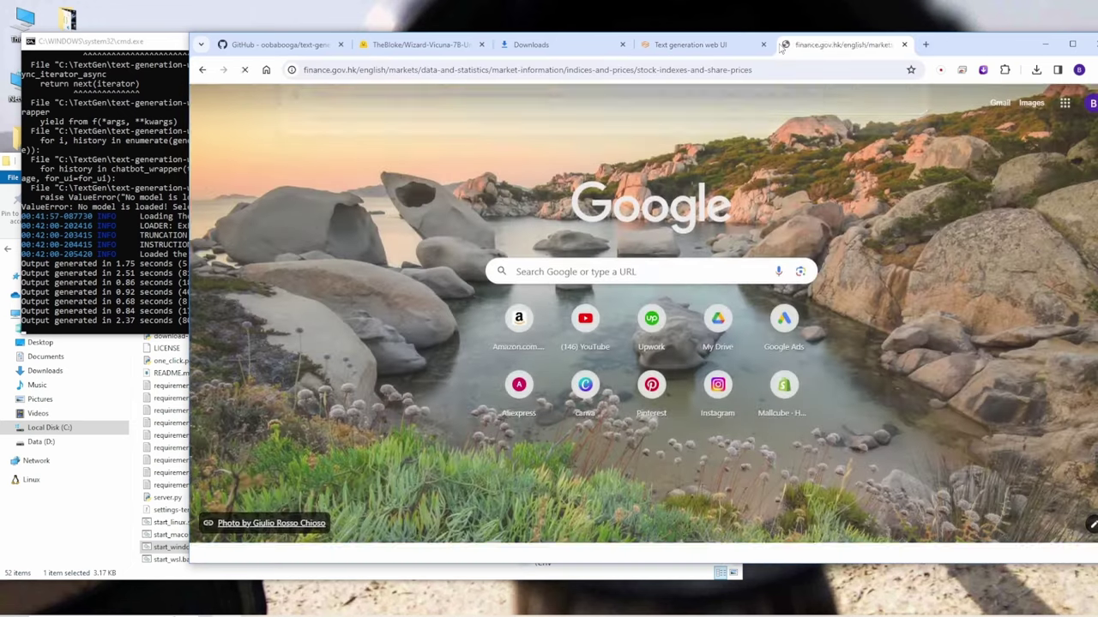
{"action": "key", "text": "Return"}
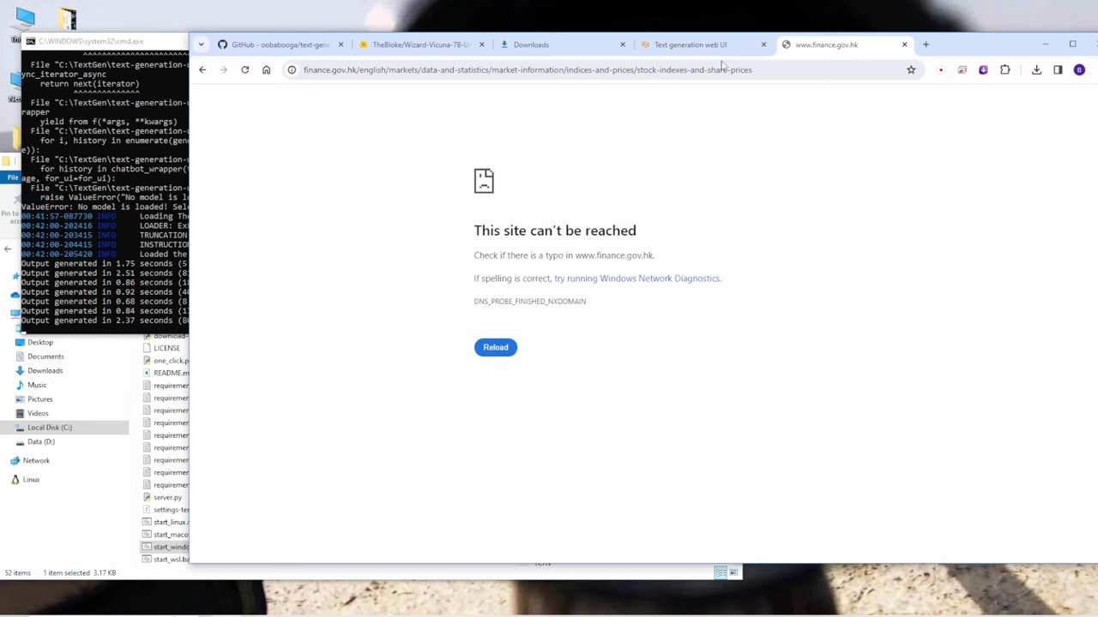
{"action": "left_click", "coordinate": [904, 45]}
{"action": "left_click", "coordinate": [628, 352]}
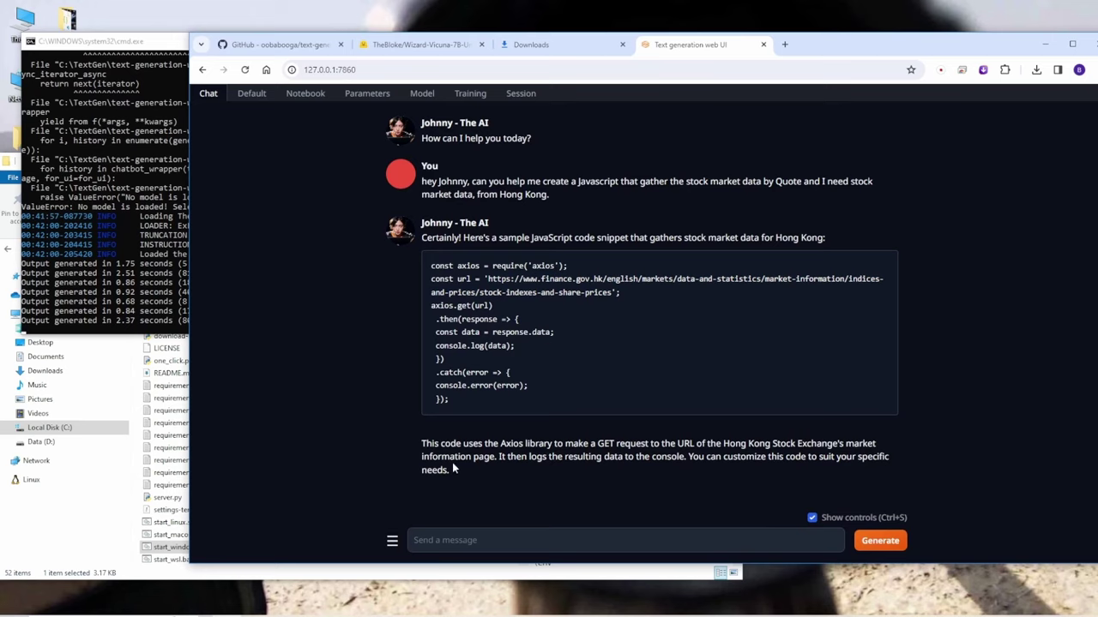
{"action": "left_click_drag", "start_coordinate": [421, 443], "coordinate": [582, 446]}
{"action": "left_click", "coordinate": [519, 444]}
{"action": "scroll", "coordinate": [738, 413], "scroll_direction": "down", "scroll_amount": 1}
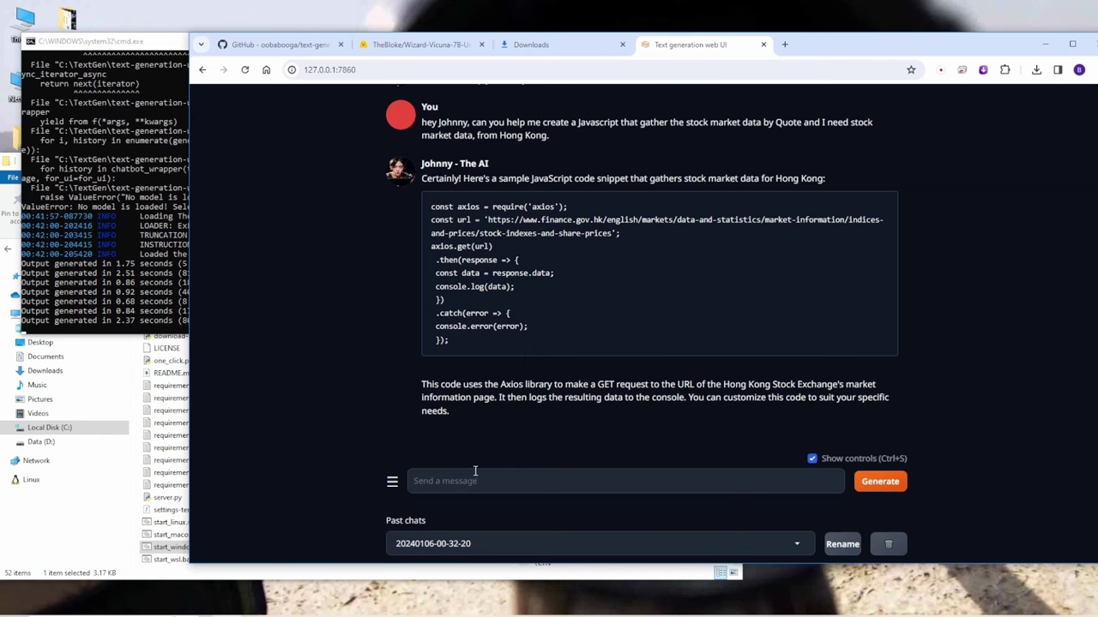
{"action": "scroll", "coordinate": [477, 466], "scroll_direction": "up", "scroll_amount": 3}
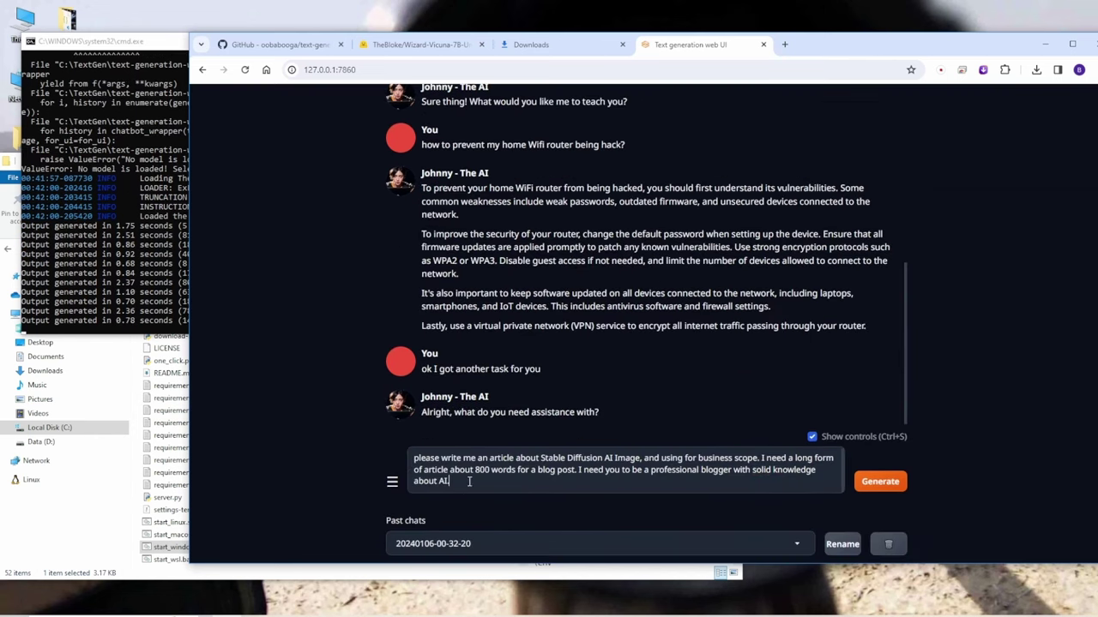
Step: Reword the ending of the 800-word Stable Diffusion blog article prompt to "generative AI image." and send it
{"action": "type", "text": "generative AI image."}
{"action": "left_click", "coordinate": [447, 481]}
{"action": "key", "text": "BackSpace"}
{"action": "key", "text": "BackSpace"}
{"action": "key", "text": "BackSpace"}
{"action": "key", "text": "Return"}
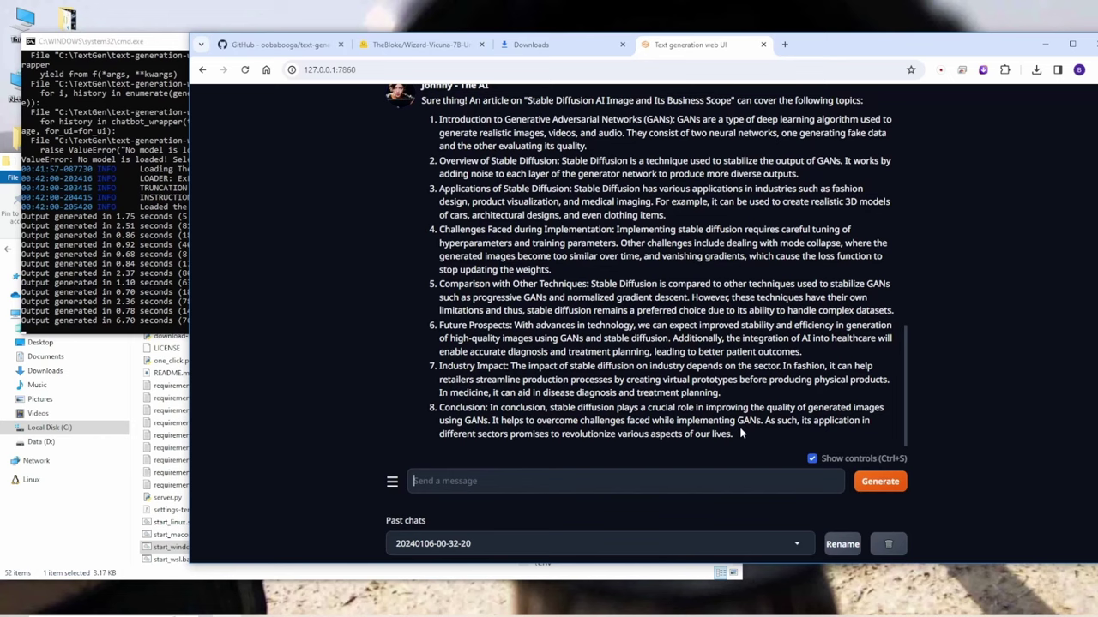
Step: Review the first two points of the generated Stable Diffusion article, on Generative Adversarial Networks and the Stable Diffusion overview
{"action": "left_click_drag", "start_coordinate": [598, 152], "coordinate": [477, 129]}
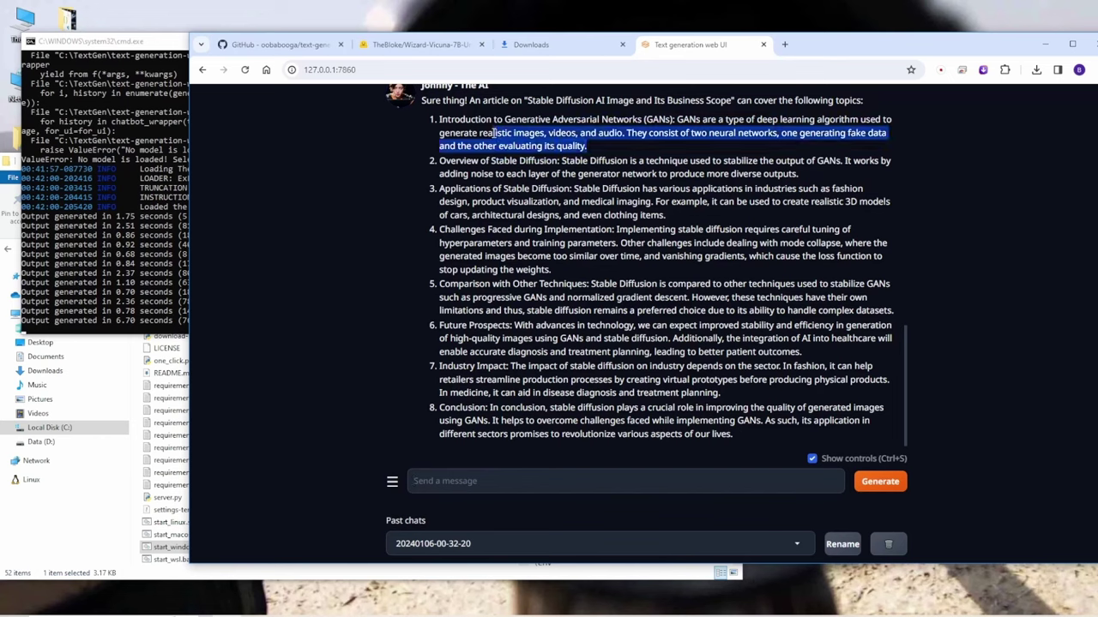
{"action": "left_click", "coordinate": [448, 156]}
{"action": "left_click_drag", "start_coordinate": [440, 160], "coordinate": [847, 183]}
{"action": "left_click", "coordinate": [525, 451]}
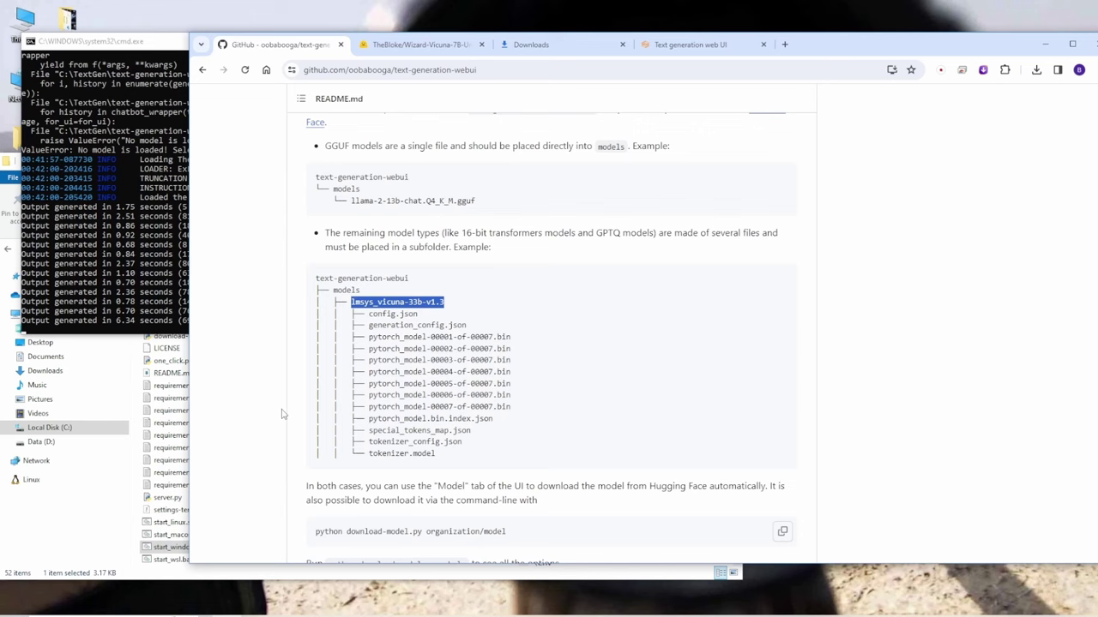
Step: Look over the text-generation-webui GitHub page from the README up to its file list, and close the Downloads page
{"action": "scroll", "coordinate": [286, 407], "scroll_direction": "up", "scroll_amount": 3}
{"action": "scroll", "coordinate": [288, 403], "scroll_direction": "up", "scroll_amount": 2}
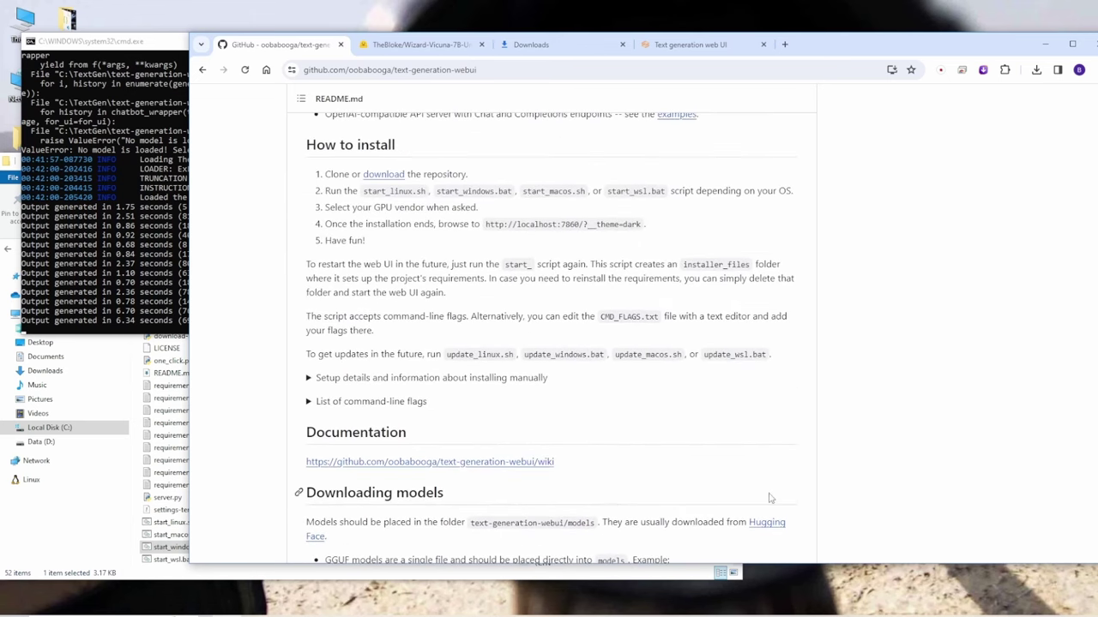
{"action": "scroll", "coordinate": [653, 166], "scroll_direction": "up", "scroll_amount": 10}
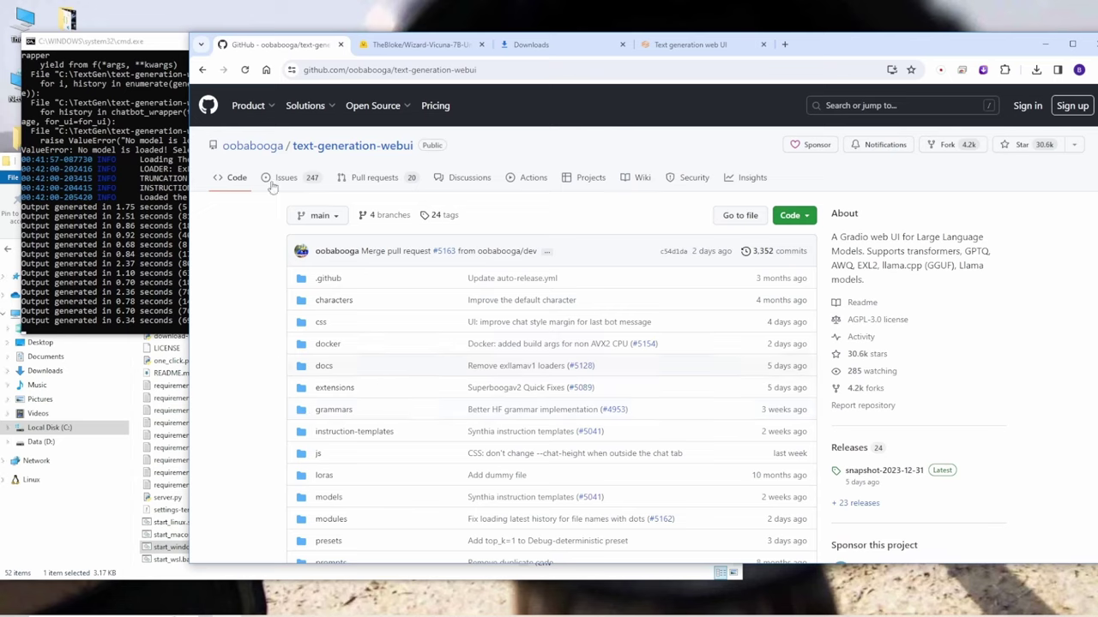
{"action": "middle_click", "coordinate": [545, 45]}
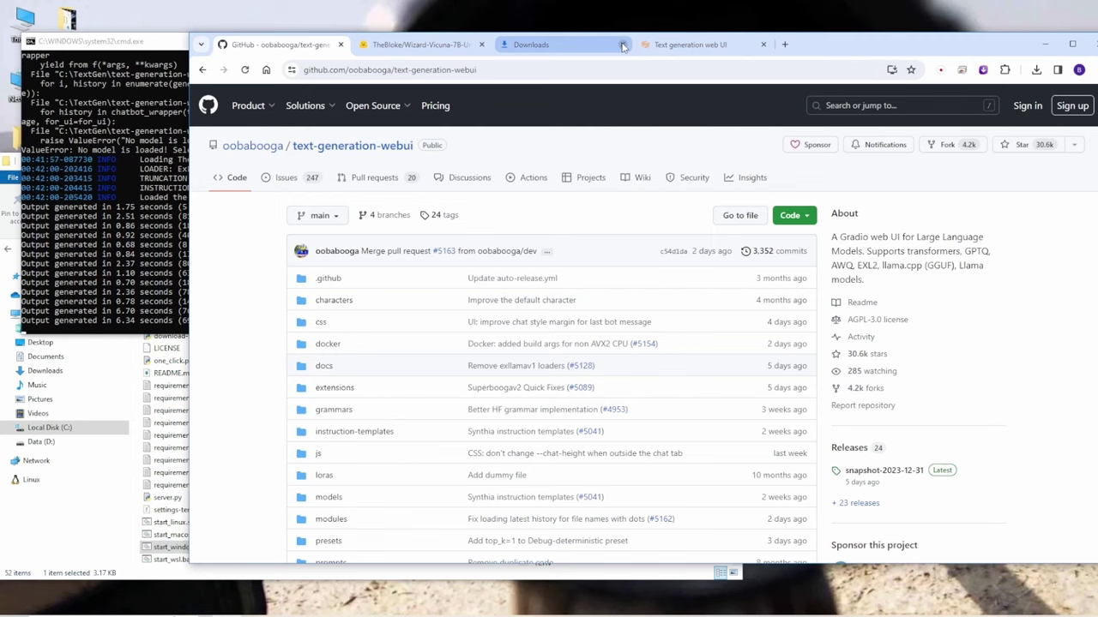
Step: List Hugging Face's Text Generation models from the Wizard-Vicuna-7B-Uncensored-GPTQ page and browse the first results page
{"action": "left_click", "coordinate": [419, 44]}
{"action": "left_click", "coordinate": [349, 115]}
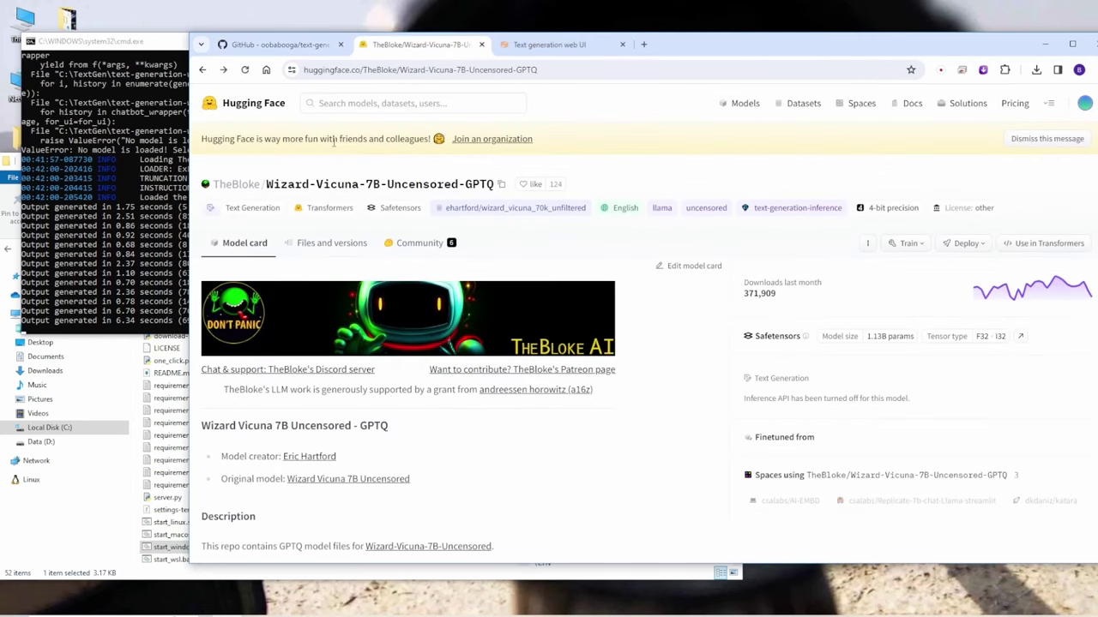
{"action": "left_click", "coordinate": [252, 207]}
{"action": "scroll", "coordinate": [580, 225], "scroll_direction": "up", "scroll_amount": 3}
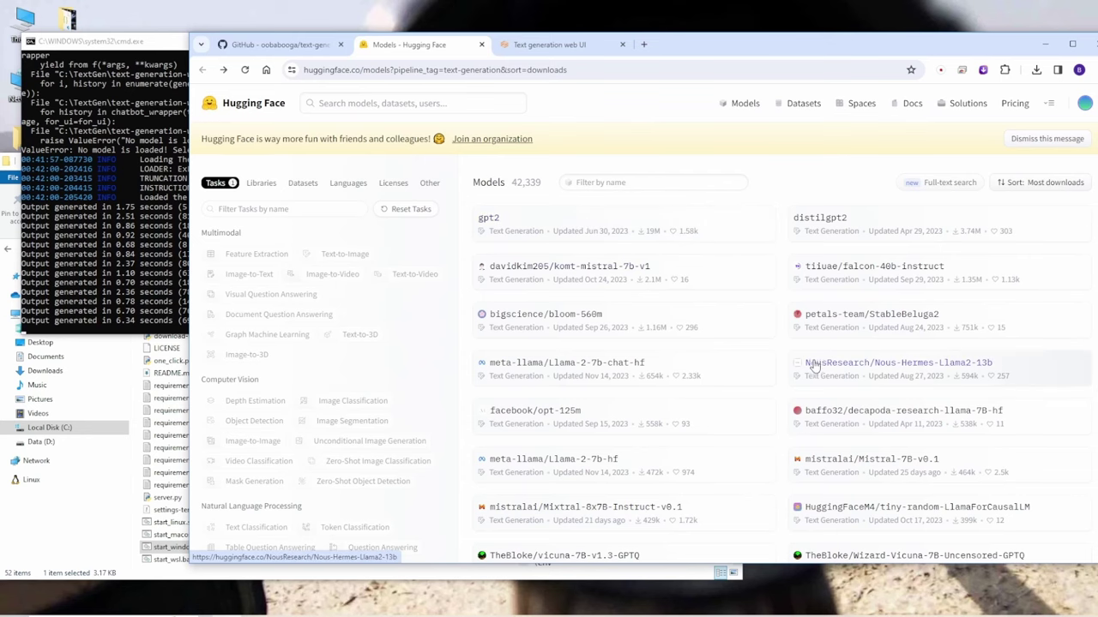
{"action": "scroll", "coordinate": [813, 367], "scroll_direction": "down", "scroll_amount": 2}
{"action": "scroll", "coordinate": [814, 367], "scroll_direction": "down", "scroll_amount": 3}
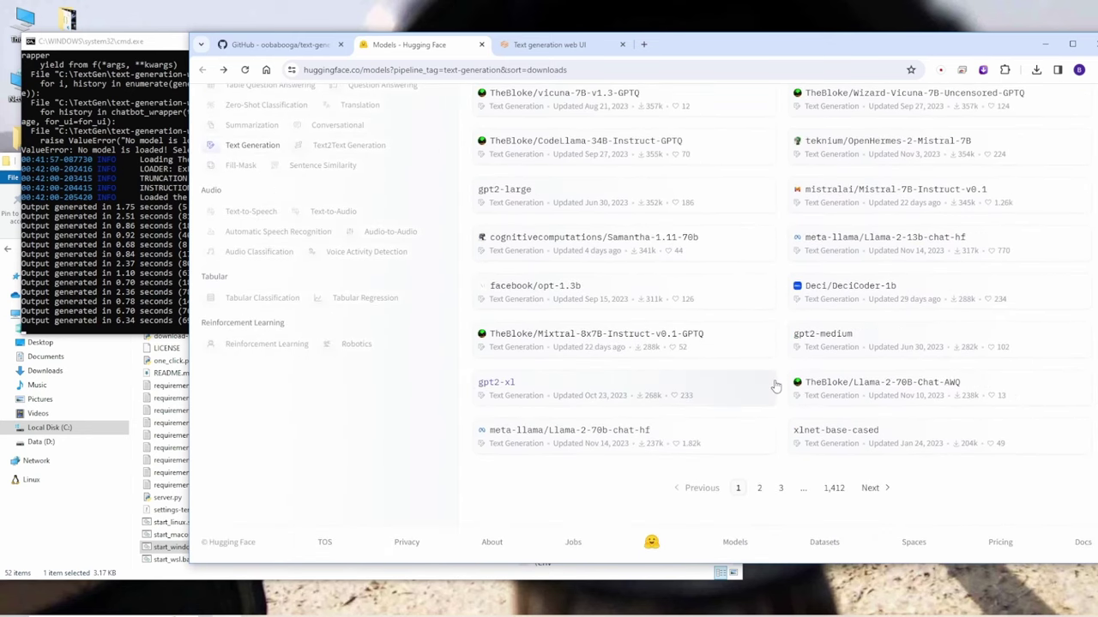